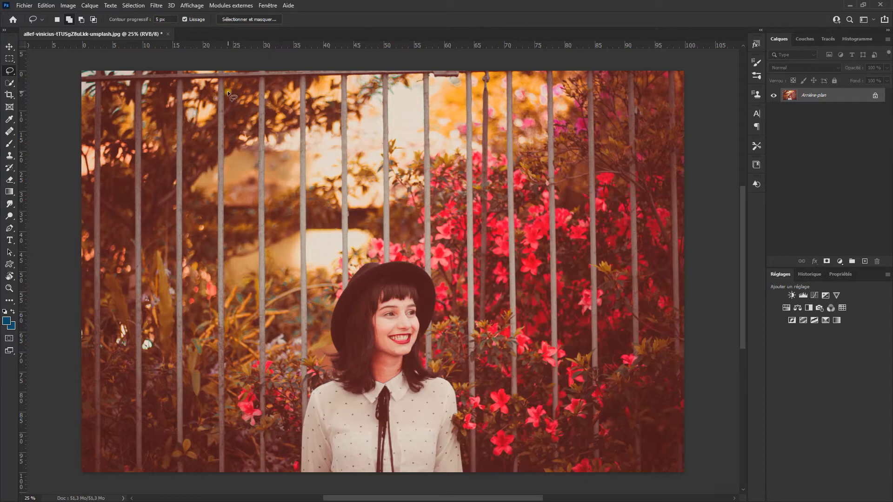
# Undo the last colour change and convert the background layer to a smart object
pyautogui.hotkey('ctrl', 'z')
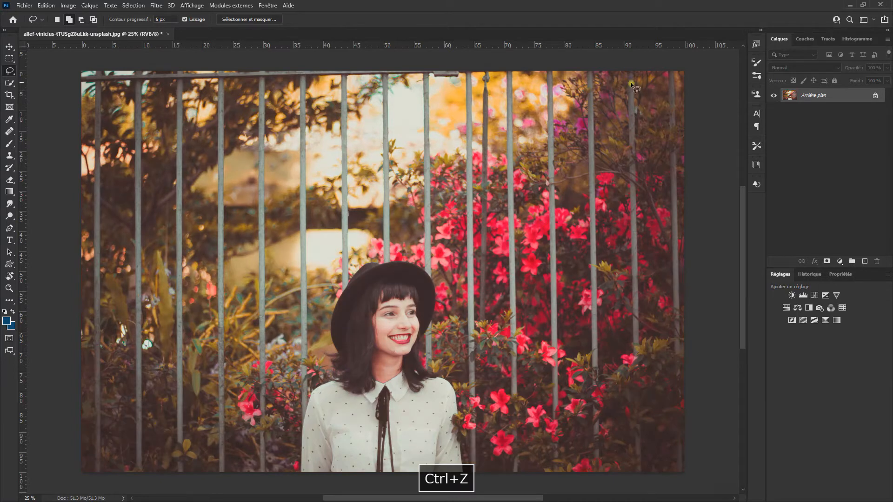
pyautogui.rightClick(830, 97)
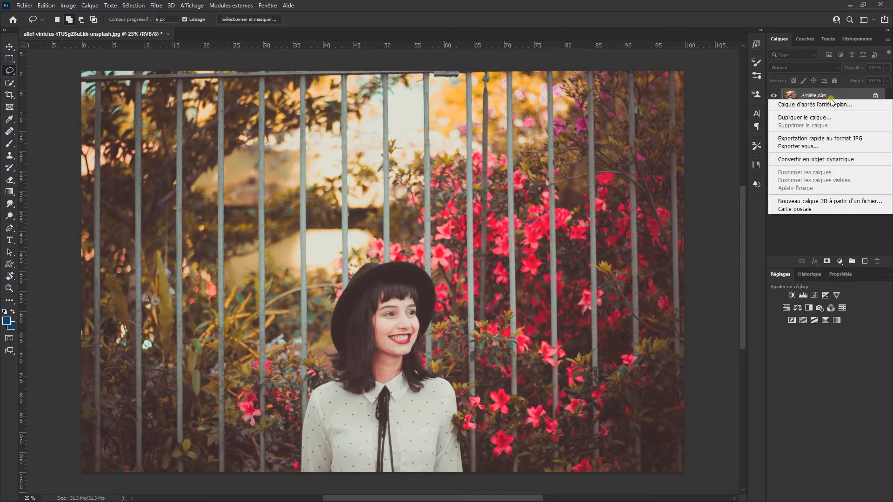
pyautogui.click(815, 160)
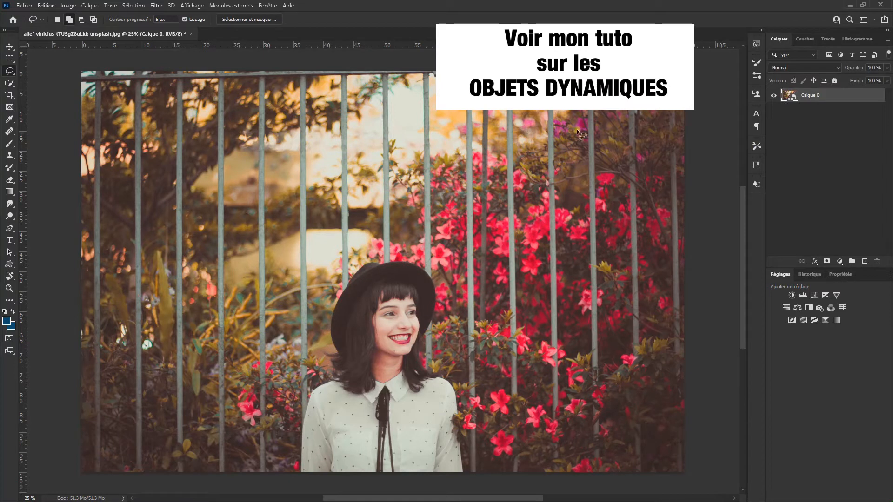
# Apply a Balance des couleurs smart filter to Calque 0 with the Cyan–Rouge level at -80
pyautogui.click(68, 5)
pyautogui.moveTo(77, 29)
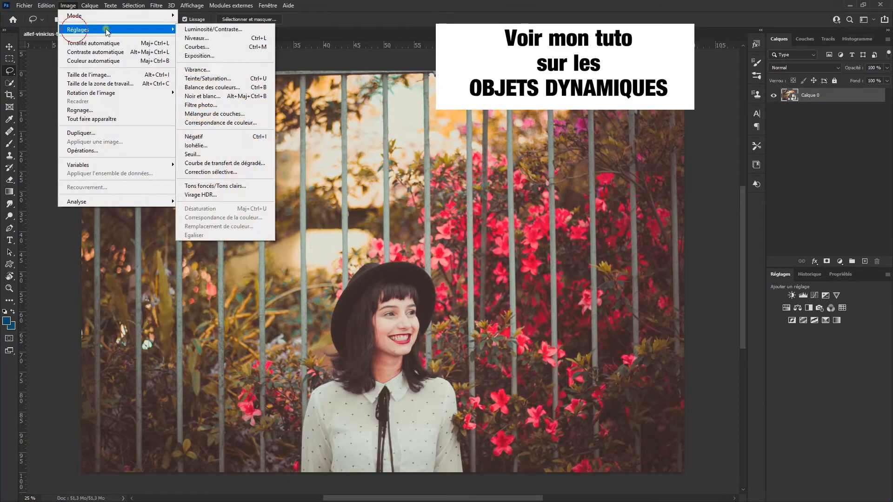
pyautogui.click(217, 87)
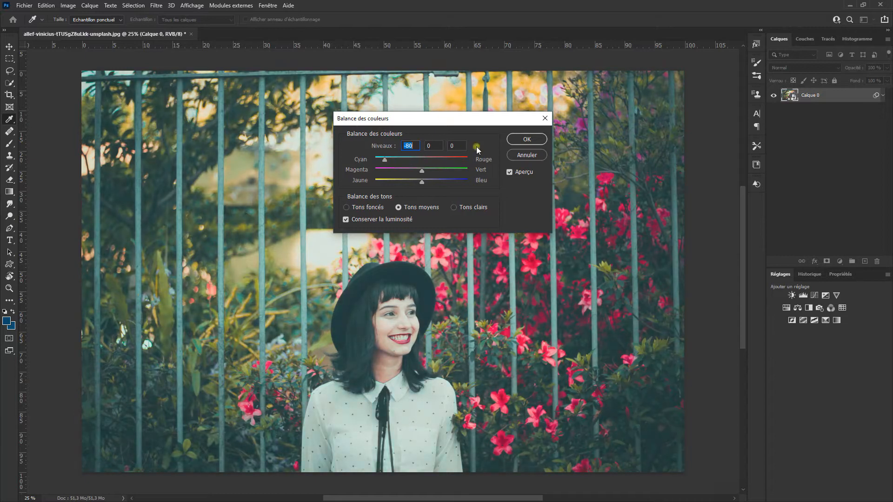
pyautogui.click(527, 139)
pyautogui.click(803, 110)
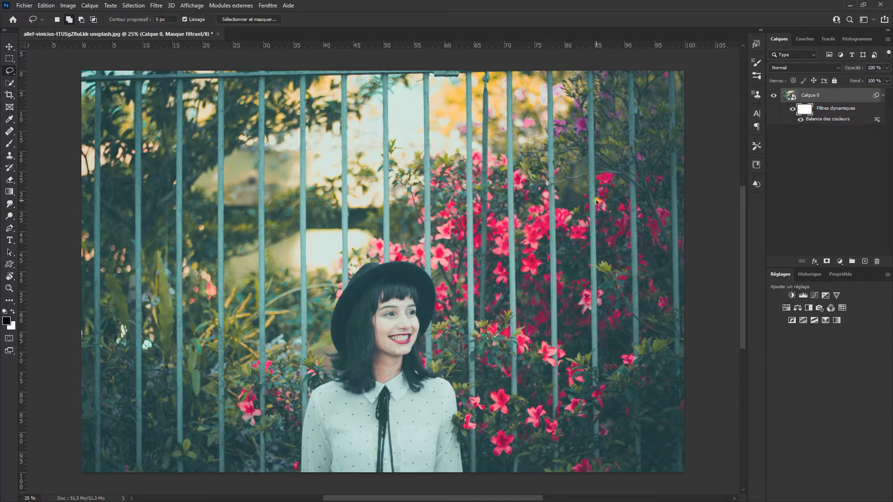
pyautogui.click(829, 120)
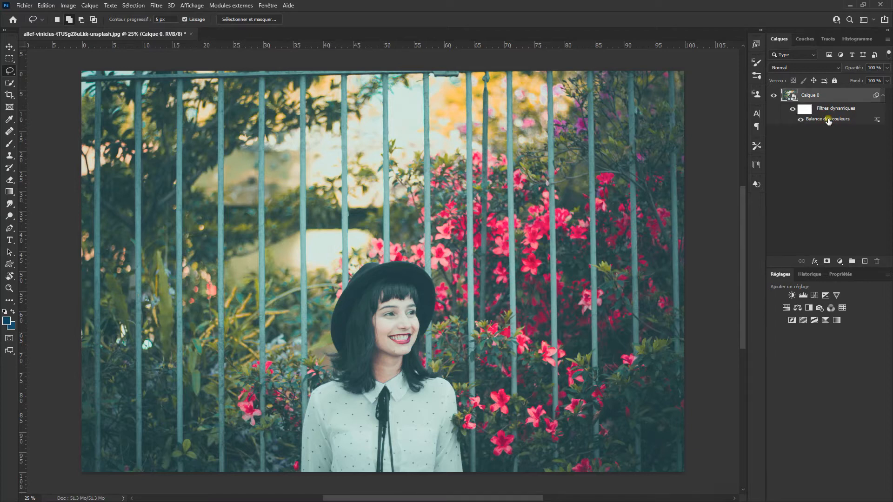
# Add a Vibrance smart filter to Calque 0 with Vibrance at +38
pyautogui.click(68, 6)
pyautogui.moveTo(82, 34)
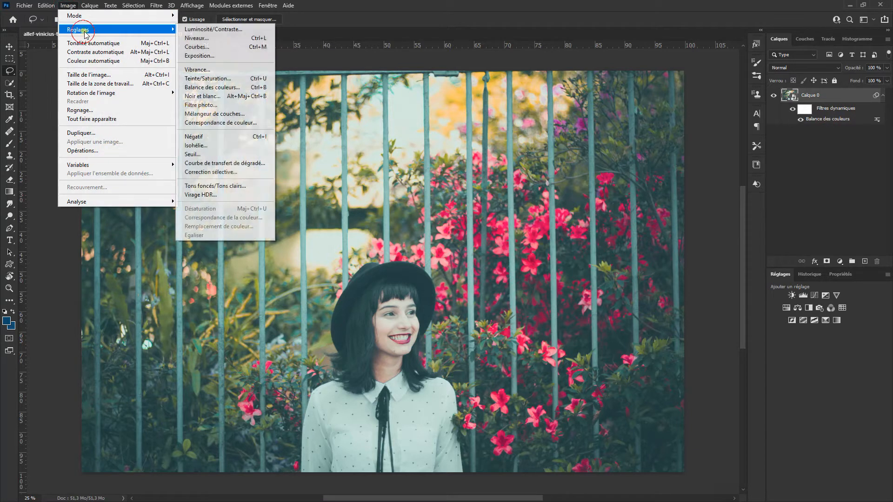
pyautogui.click(203, 70)
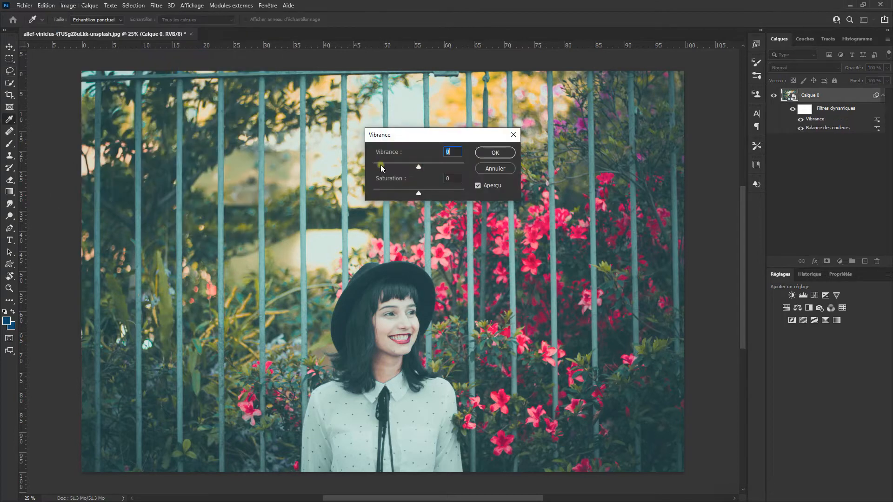
pyautogui.moveTo(418, 166); pyautogui.dragTo(436, 166)
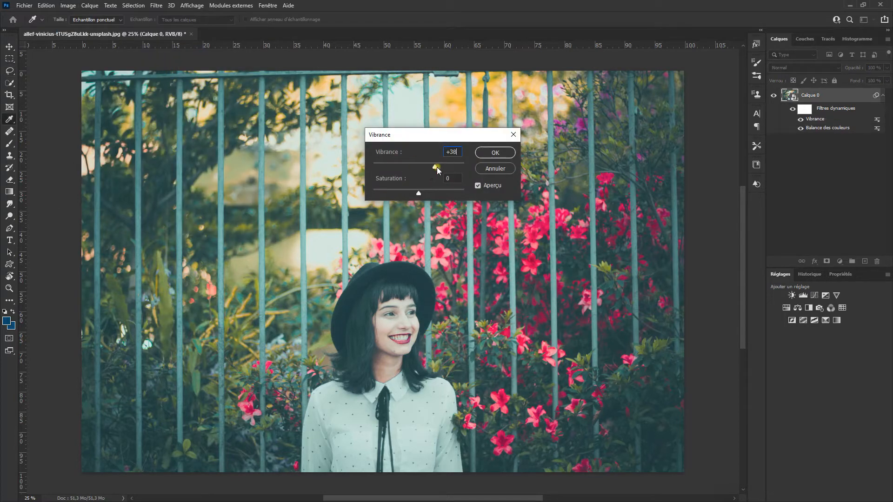
pyautogui.click(495, 153)
pyautogui.press('l')
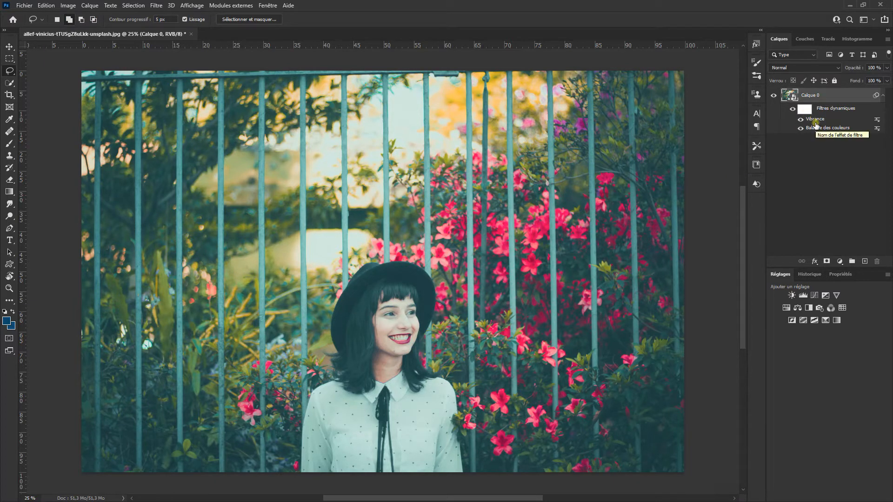
# Restore the photo to its originally opened state from the history snapshot
pyautogui.click(809, 274)
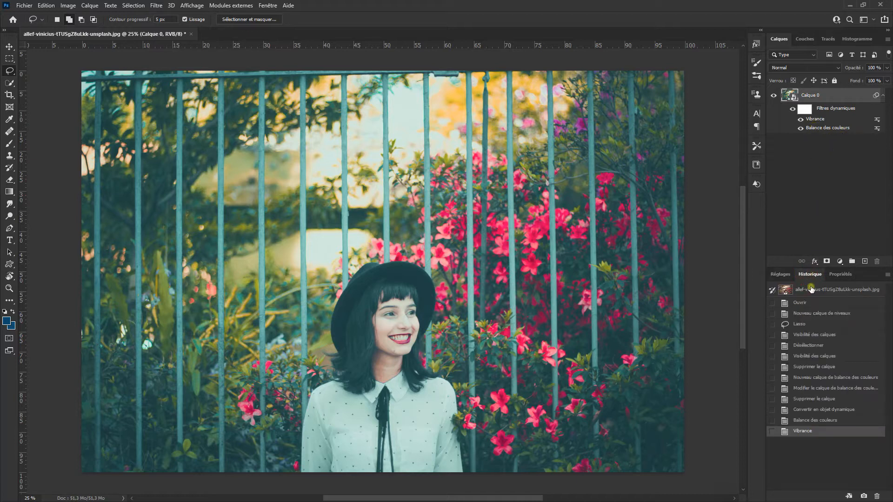
pyautogui.click(812, 289)
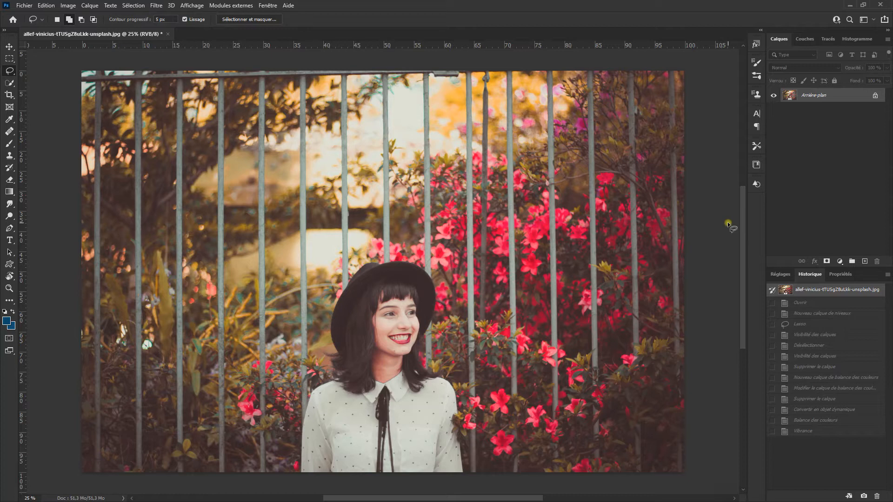
# Add a Balance des couleurs adjustment layer above the background and select its adjustment rather than its mask
pyautogui.click(781, 276)
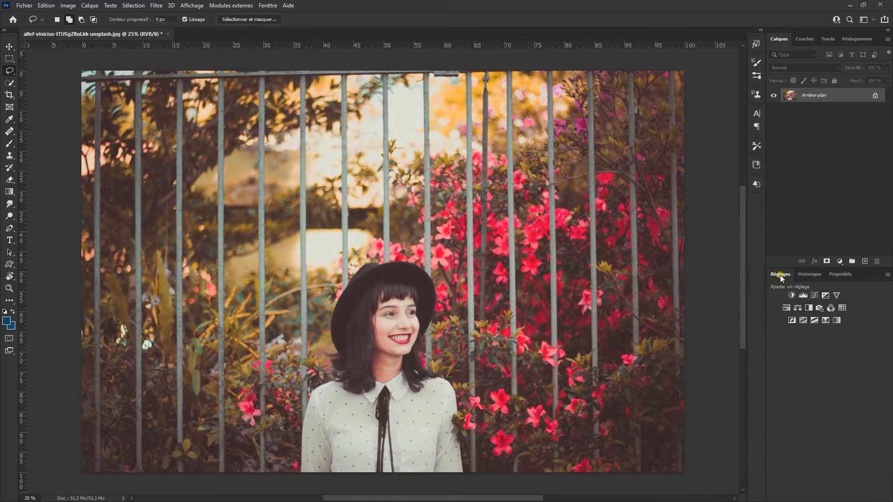
pyautogui.click(839, 262)
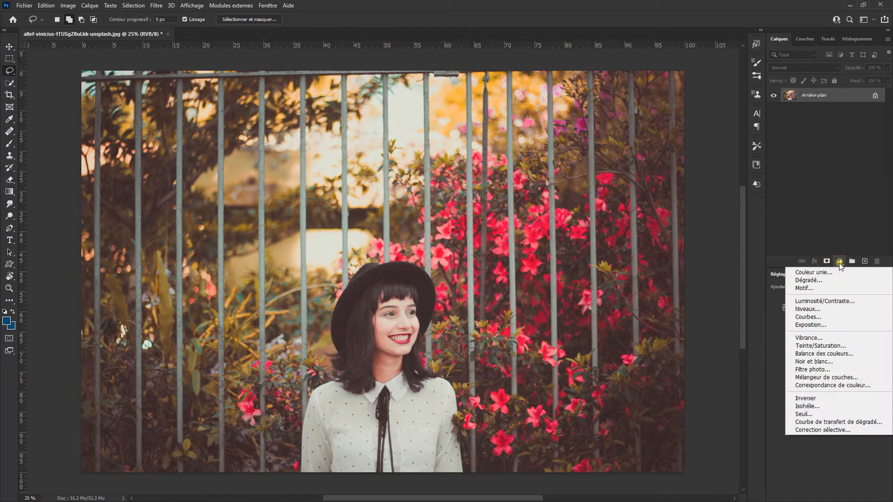
pyautogui.click(866, 353)
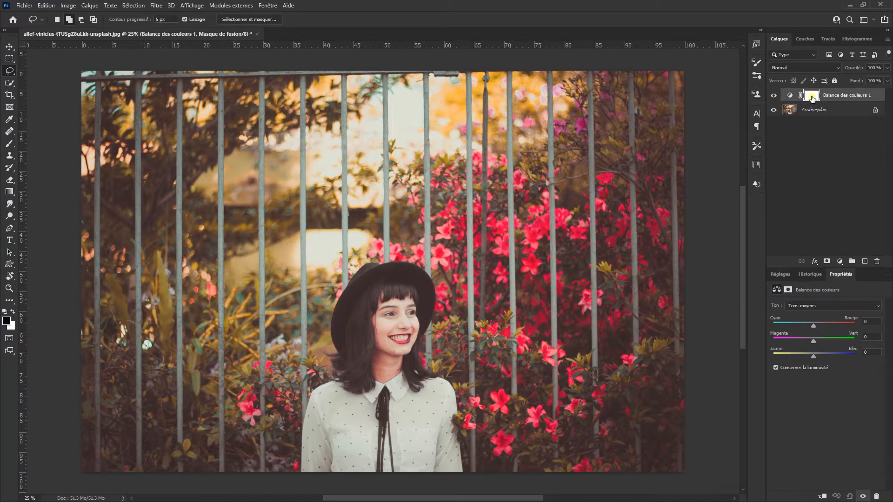
pyautogui.click(789, 96)
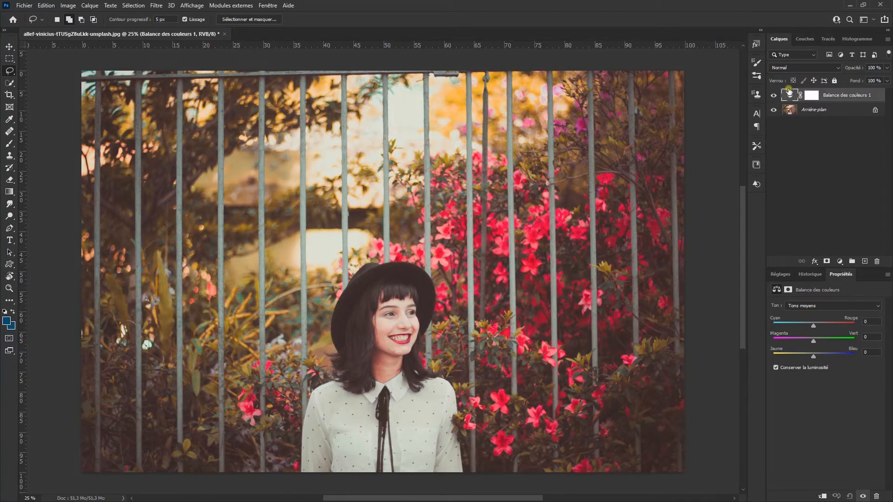
# Set the midtones' Cyan–Rouge balance to +100 and ready the Brush tool with default black and white colours
pyautogui.press('b')
pyautogui.press('d')
pyautogui.moveTo(814, 327); pyautogui.dragTo(818, 327)
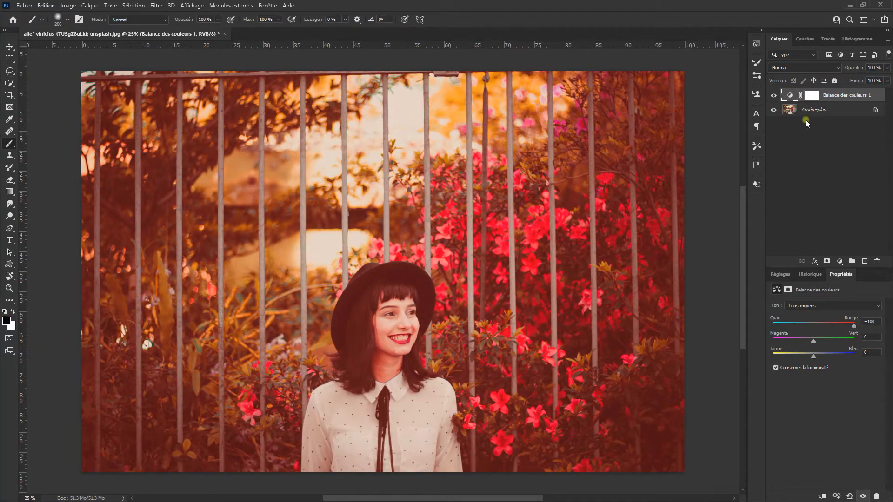
# Paint black on the adjustment layer's mask over the woman's face and hat to hide the red tint there
pyautogui.click(810, 96)
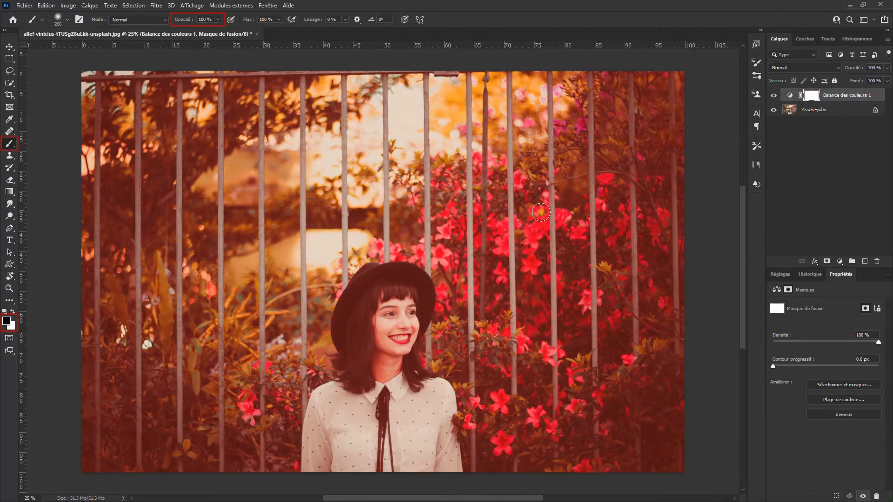
pyautogui.moveTo(408, 319)
pyautogui.mouseDown()
pyautogui.moveTo(391, 345)
pyautogui.moveTo(393, 324)
pyautogui.moveTo(416, 303)
pyautogui.moveTo(427, 333)
pyautogui.moveTo(379, 355)
pyautogui.moveTo(376, 299)
pyautogui.moveTo(424, 326)
pyautogui.moveTo(362, 356)
pyautogui.moveTo(349, 336)
pyautogui.moveTo(411, 255)
pyautogui.moveTo(423, 326)
pyautogui.mouseUp()
pyautogui.moveTo(405, 275)
pyautogui.mouseDown()
pyautogui.moveTo(355, 315)
pyautogui.moveTo(391, 340)
pyautogui.mouseUp()
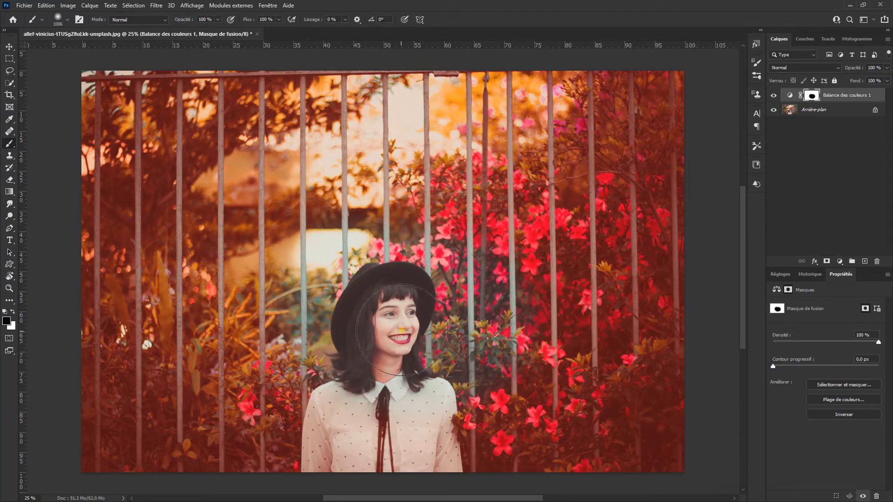
# Paint the mask white again around the woman's head and reset the colour balance adjustment to its defaults
pyautogui.press('x')
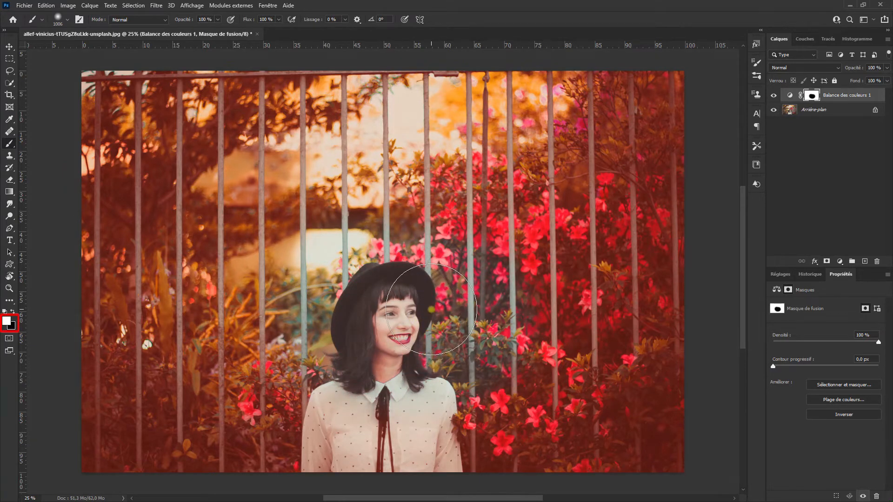
pyautogui.moveTo(433, 298)
pyautogui.mouseDown()
pyautogui.moveTo(372, 288)
pyautogui.moveTo(372, 375)
pyautogui.moveTo(388, 362)
pyautogui.moveTo(360, 311)
pyautogui.mouseUp()
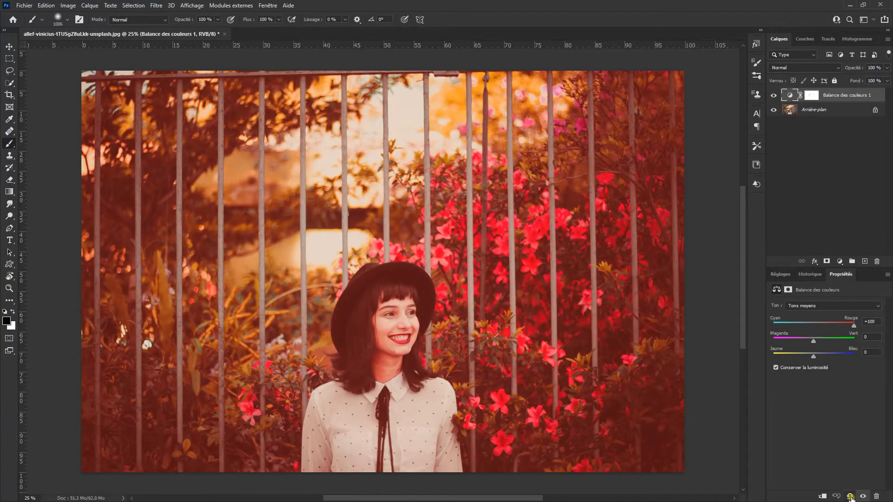
pyautogui.click(850, 496)
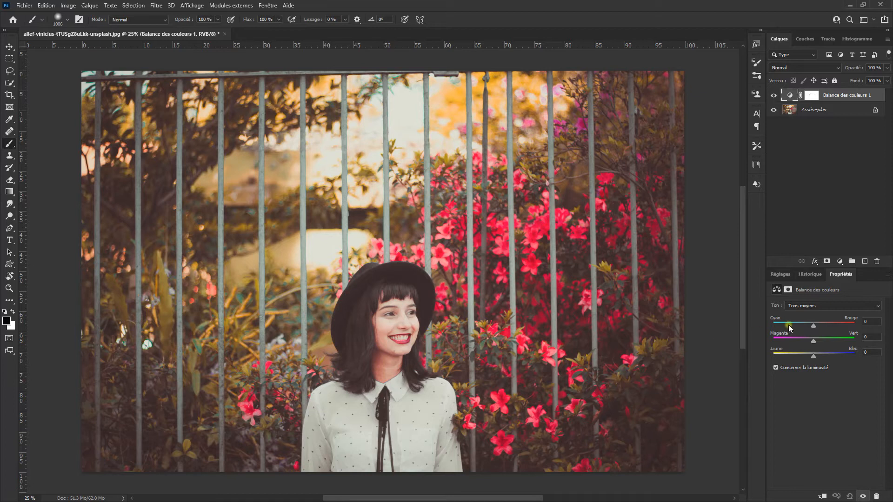
# Try a Tons foncés balance of +67 Cyan–Rouge and -57 Magenta–Vert, and reset the adjustment
pyautogui.click(837, 305)
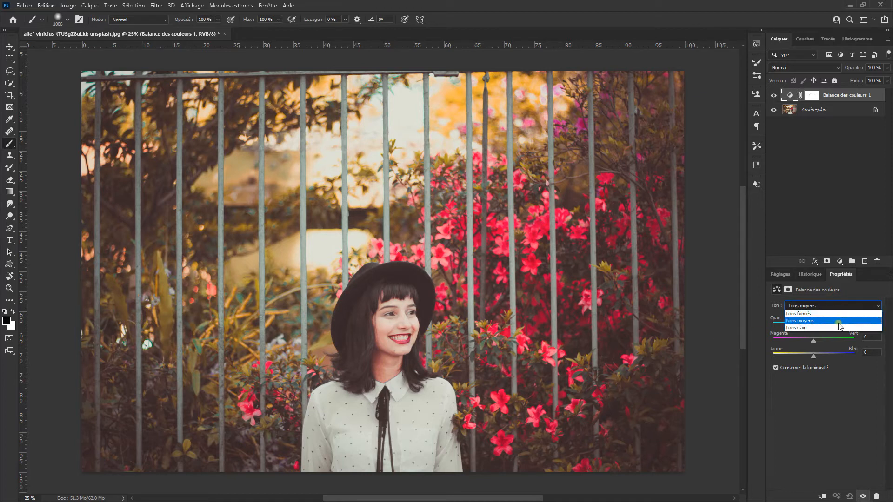
pyautogui.click(824, 315)
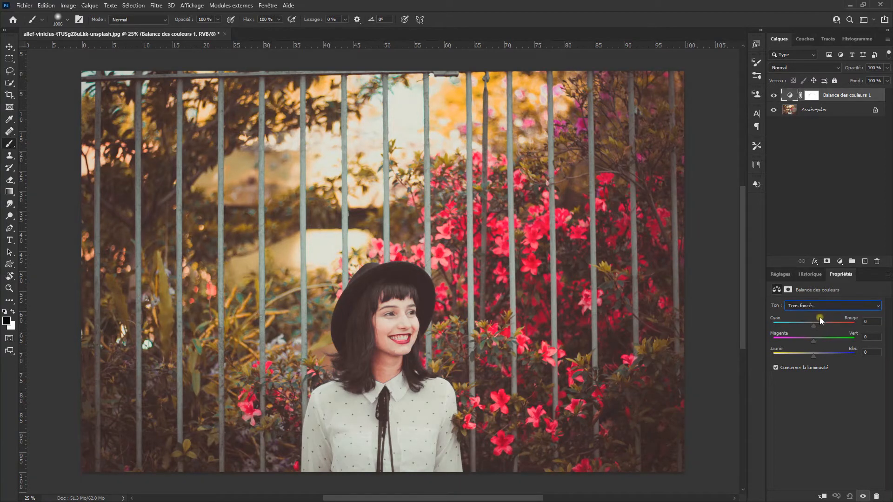
pyautogui.moveTo(816, 324); pyautogui.dragTo(790, 342)
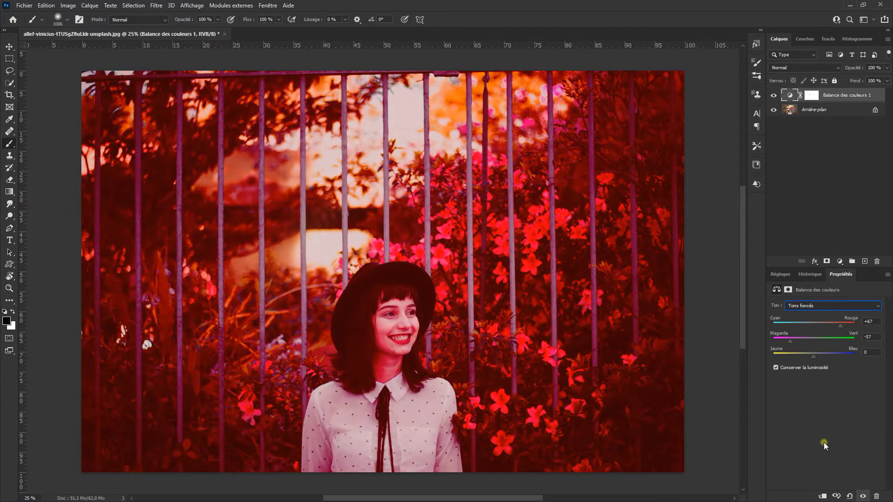
pyautogui.click(849, 496)
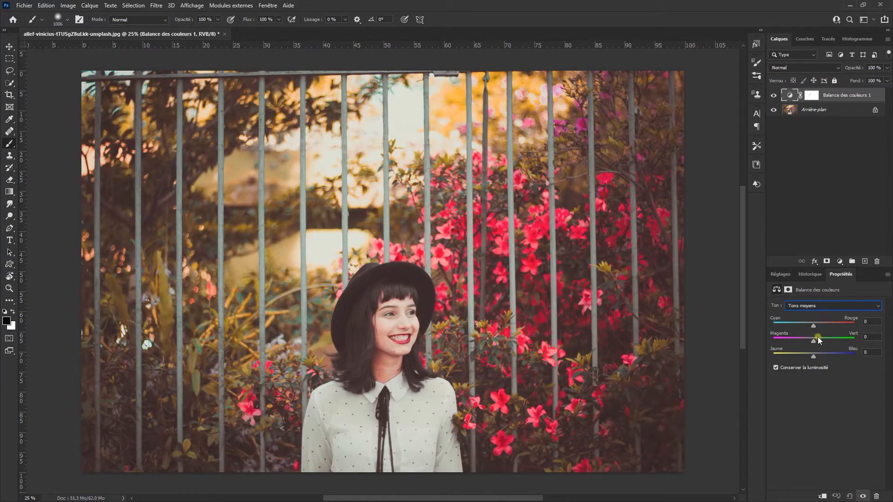
# Try a Tons moyens balance of -39 on Magenta–Vert and reset the adjustment
pyautogui.moveTo(797, 341); pyautogui.dragTo(831, 342)
pyautogui.click(849, 496)
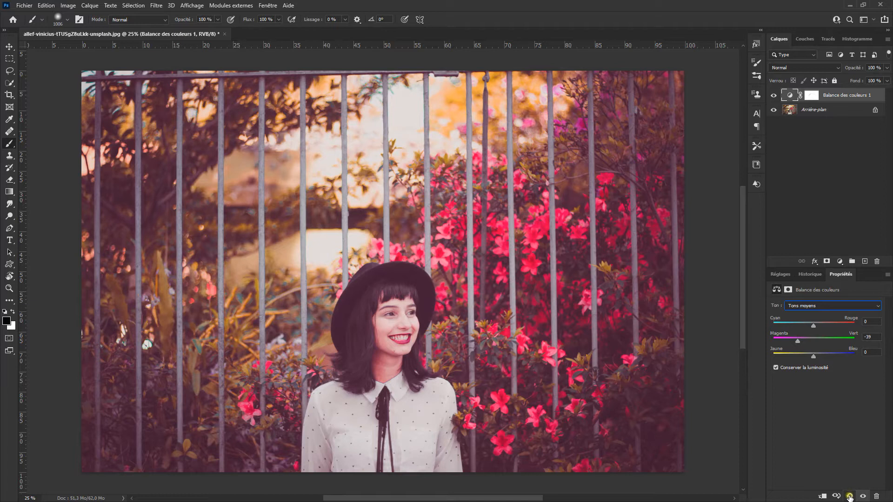
# Try shifting the Tons clairs of the colour balance towards yellow
pyautogui.click(818, 306)
pyautogui.click(817, 331)
pyautogui.moveTo(814, 356); pyautogui.dragTo(784, 358)
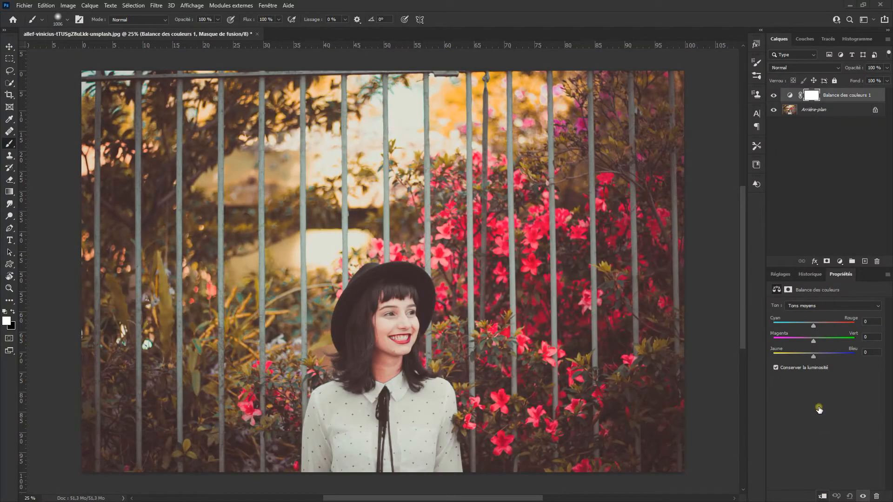
# For Tons foncés, turn off Conserver la luminosité and shift the Jaune–Bleu balance strongly towards blue
pyautogui.click(821, 307)
pyautogui.click(819, 314)
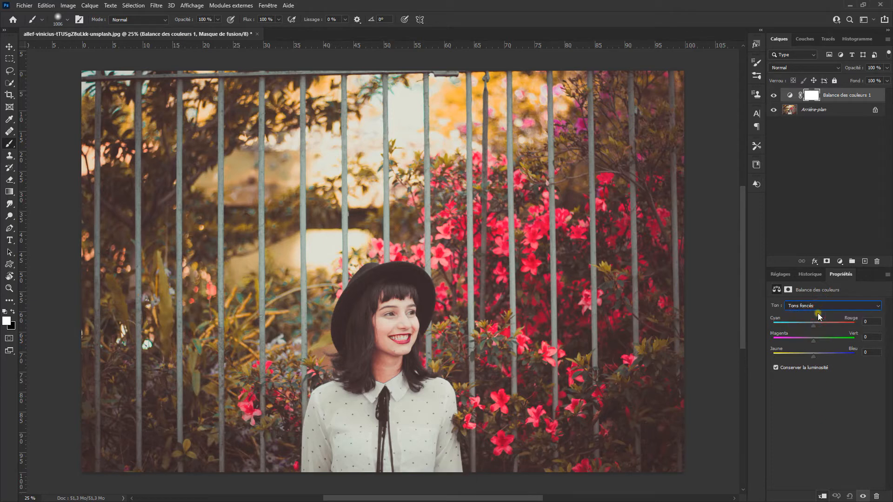
pyautogui.click(775, 368)
pyautogui.moveTo(813, 357); pyautogui.dragTo(862, 361)
# Add a Courbes adjustment layer above the colour balance layer and switch its curve to the Bleu channel
pyautogui.click(775, 276)
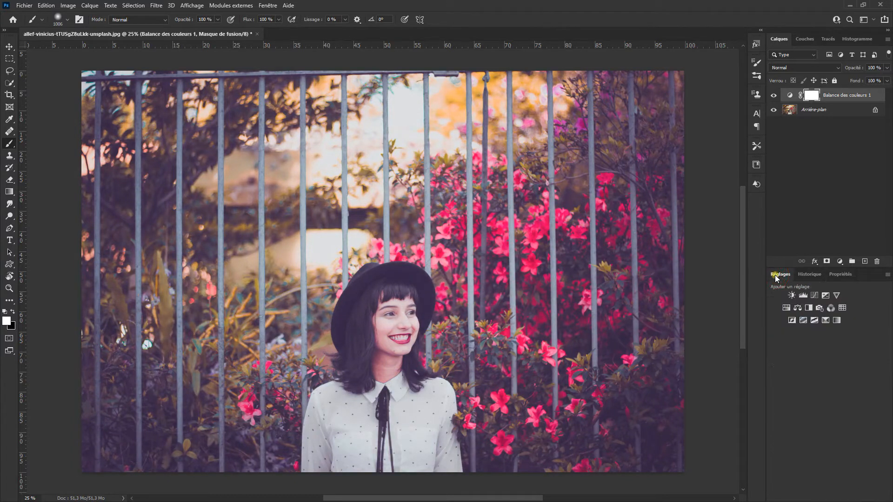
pyautogui.click(814, 296)
pyautogui.click(813, 317)
pyautogui.click(814, 346)
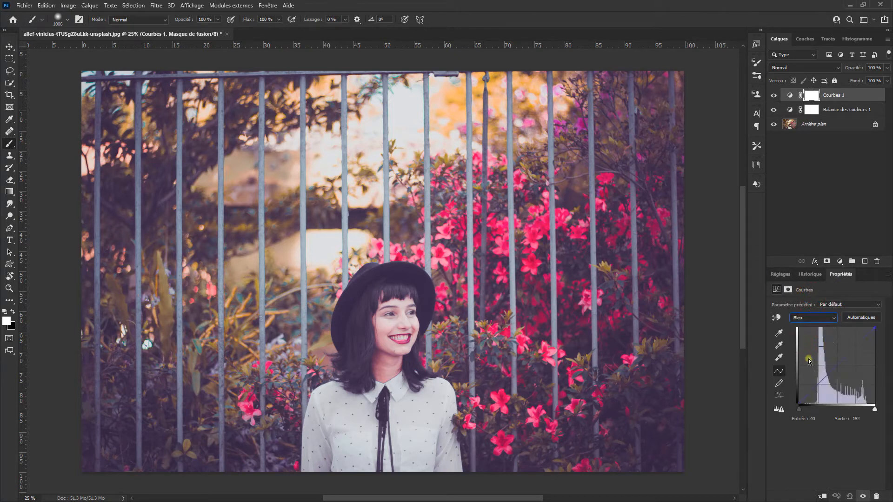
# Raise the Bleu curve's black point to an output of 35 and hide the Balance des couleurs 1 layer
pyautogui.click(797, 404)
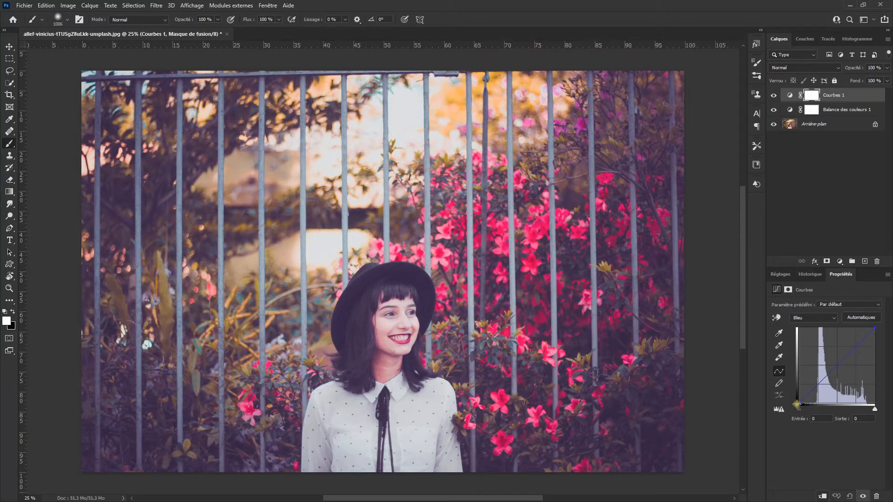
pyautogui.moveTo(796, 404); pyautogui.dragTo(795, 400)
pyautogui.moveTo(792, 388)
pyautogui.mouseDown()
pyautogui.moveTo(791, 378)
pyautogui.moveTo(789, 401)
pyautogui.moveTo(789, 393)
pyautogui.mouseUp()
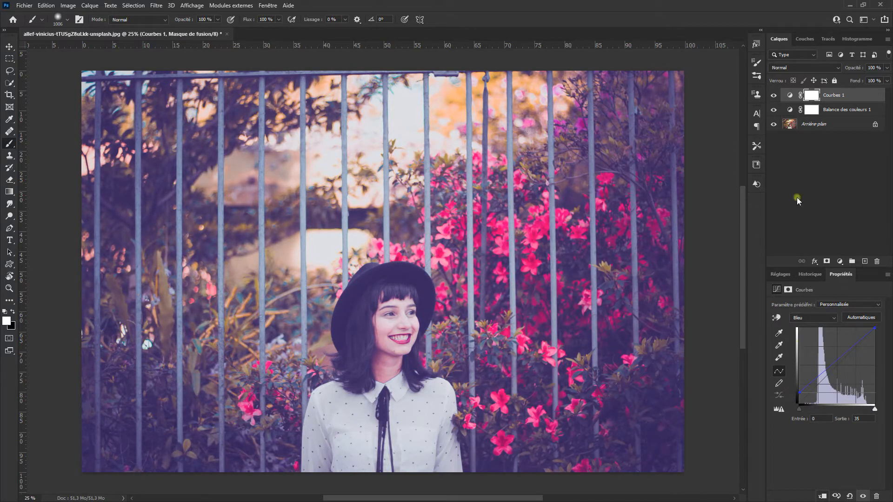
pyautogui.click(773, 110)
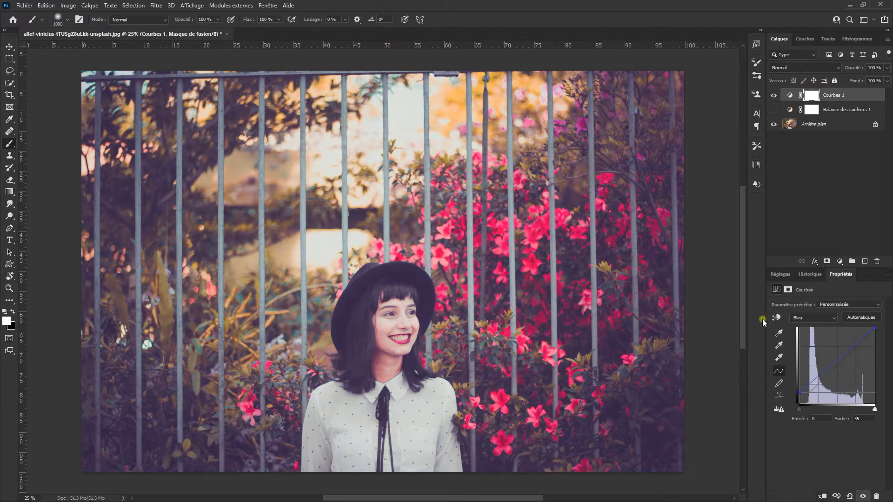
# Raise the Courbes 1 Bleu black point to an output of 78, compare it with the colour balance, and leave both layers hidden
pyautogui.moveTo(798, 395); pyautogui.dragTo(793, 382)
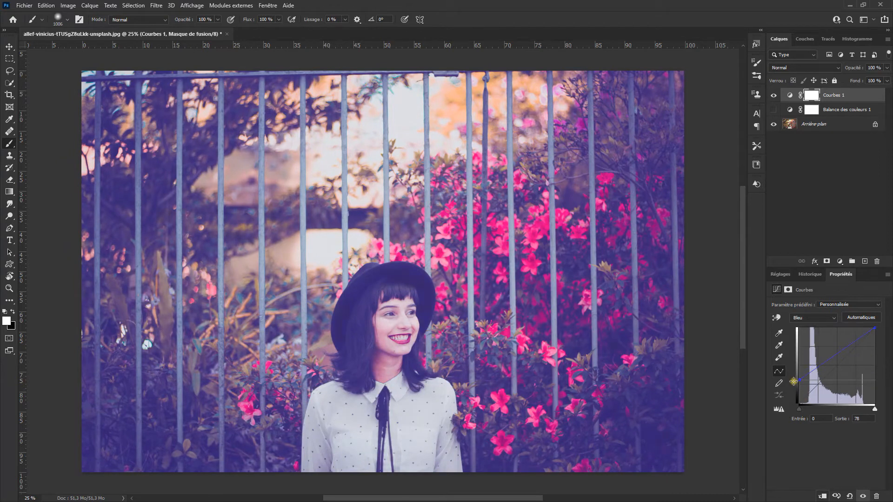
pyautogui.click(774, 95)
pyautogui.click(775, 95)
pyautogui.click(775, 95)
pyautogui.click(773, 110)
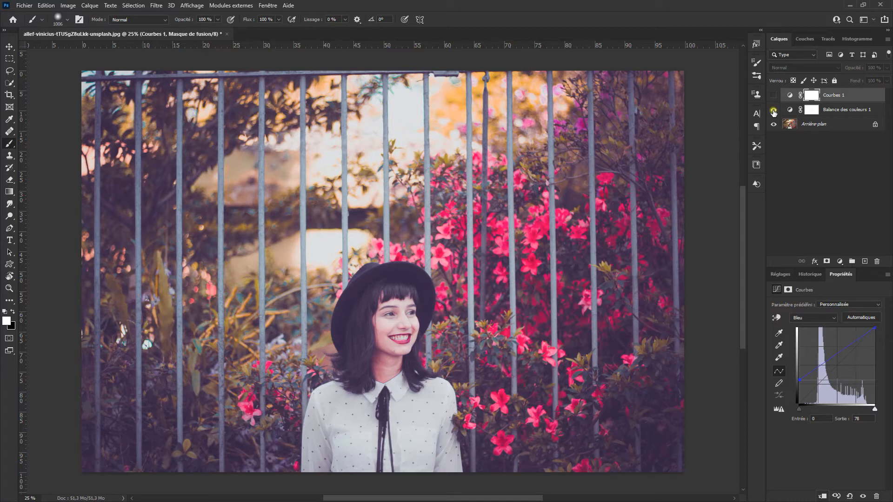
pyautogui.click(773, 111)
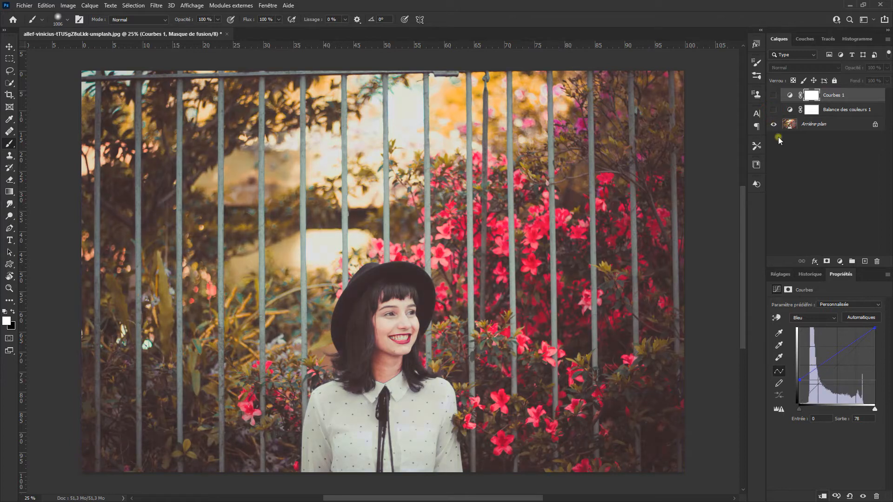
# Add a Niveaux adjustment layer, raise its Bleu channel's black output level to 79, and hide the layer
pyautogui.click(780, 274)
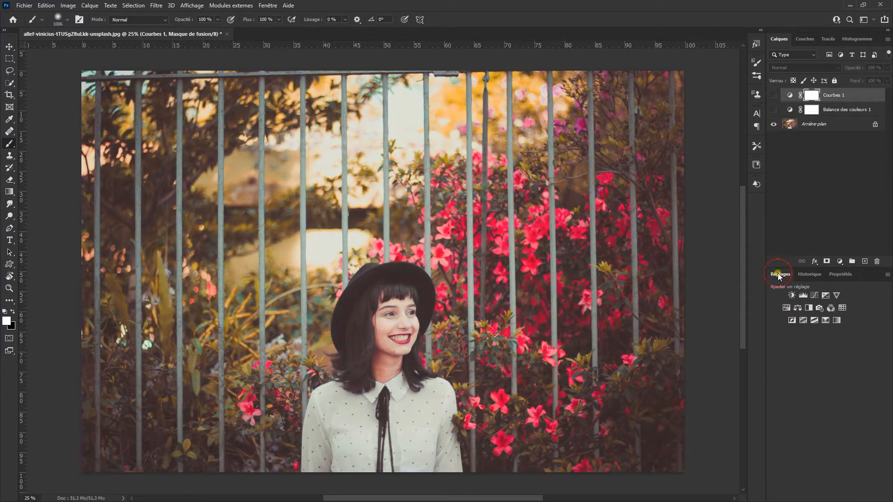
pyautogui.click(805, 294)
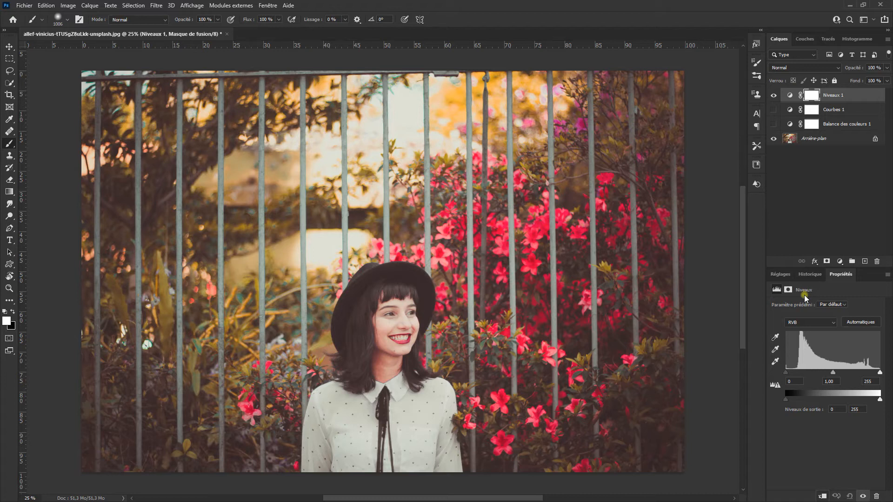
pyautogui.click(807, 322)
pyautogui.click(790, 351)
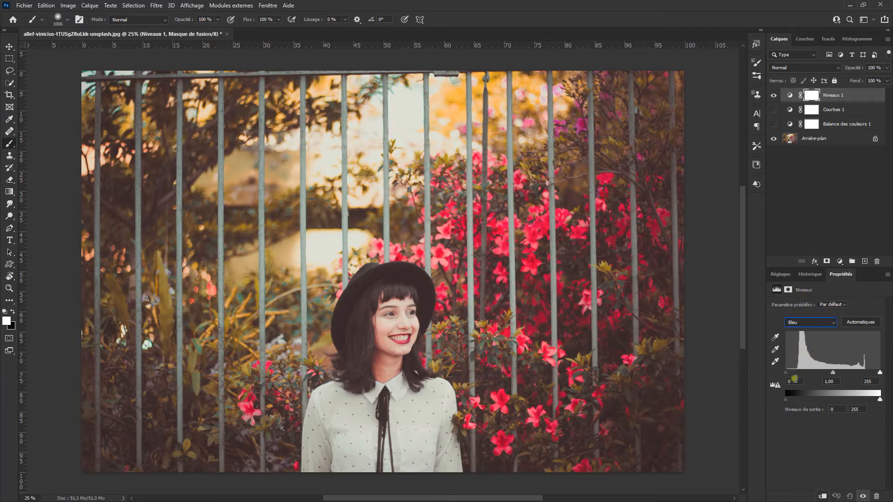
pyautogui.moveTo(785, 400); pyautogui.dragTo(815, 409)
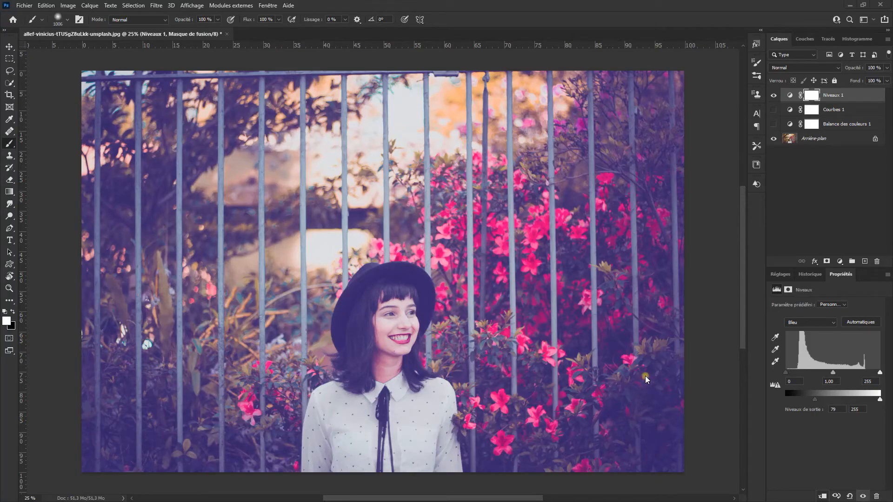
pyautogui.press('space')
pyautogui.click(774, 95)
# In Balance des couleurs 1, shift Jaune–Bleu to -76 for the Tons foncés and hide the layer once the effect is seen
pyautogui.click(774, 124)
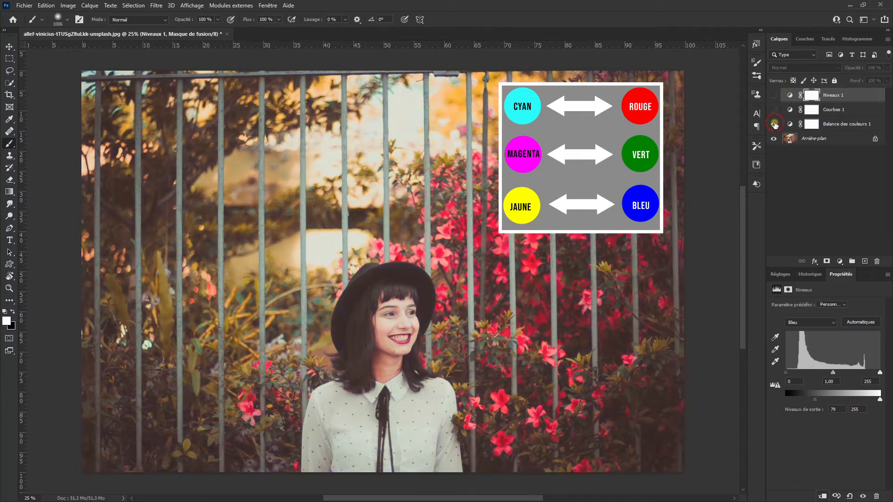
pyautogui.click(790, 124)
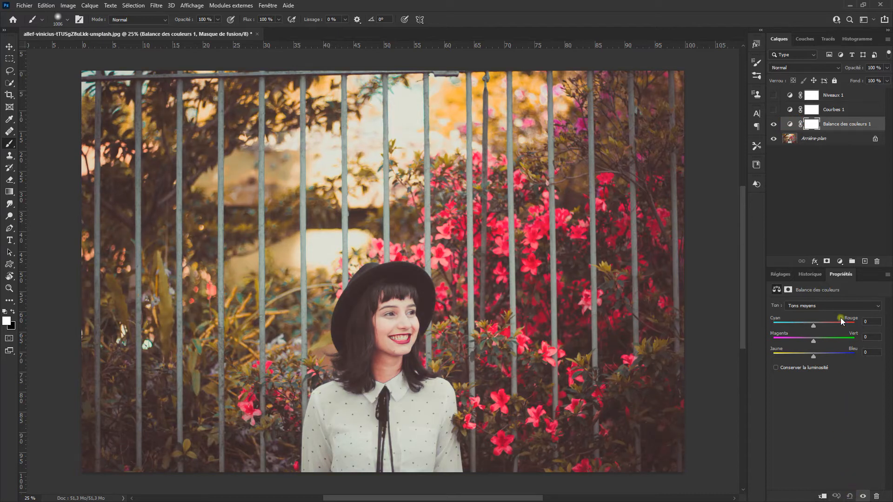
pyautogui.click(840, 306)
pyautogui.click(818, 312)
pyautogui.moveTo(815, 358); pyautogui.dragTo(793, 357)
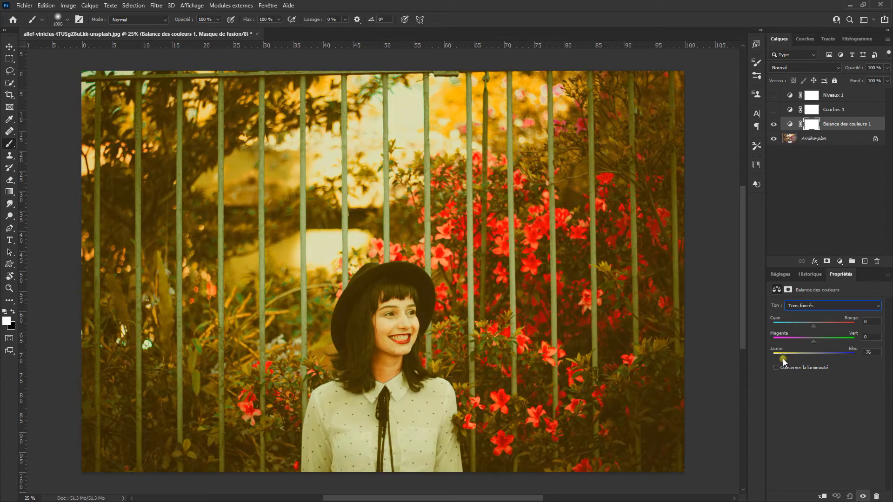
pyautogui.click(774, 124)
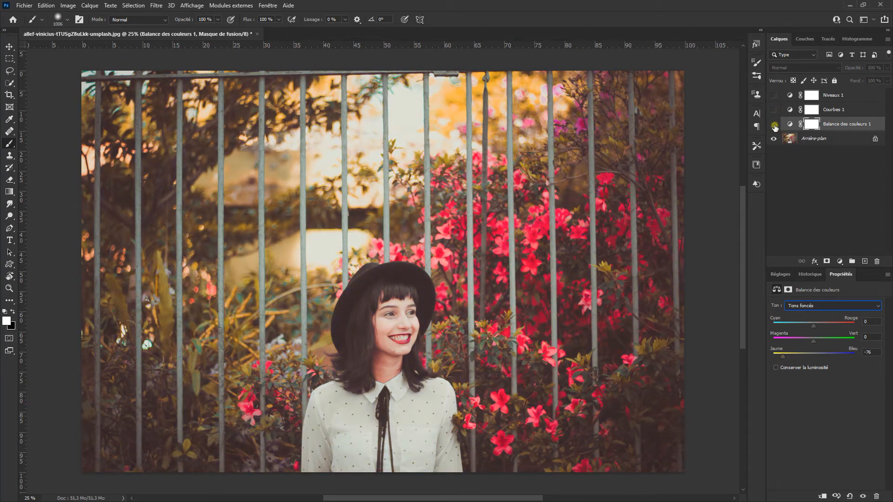
# On Courbes 1, move the Bleu curve's black point to input 103, output 0, and hide the layer after viewing the yellow shift
pyautogui.click(774, 110)
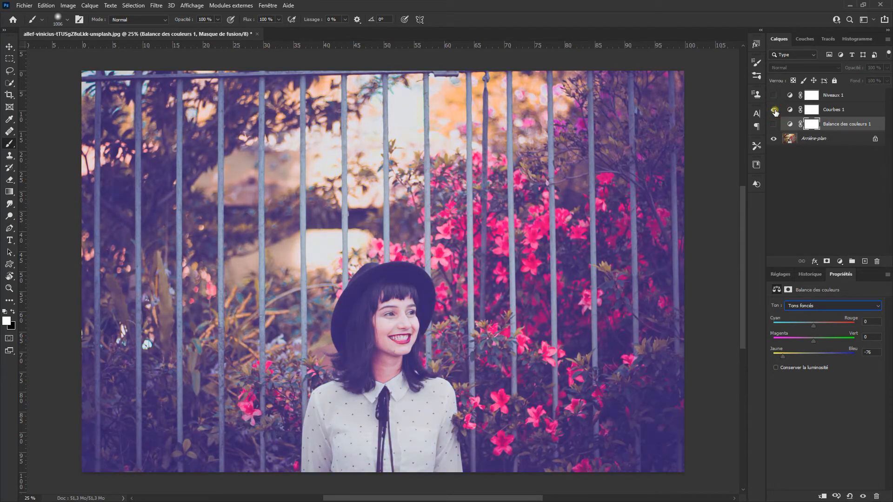
pyautogui.click(790, 110)
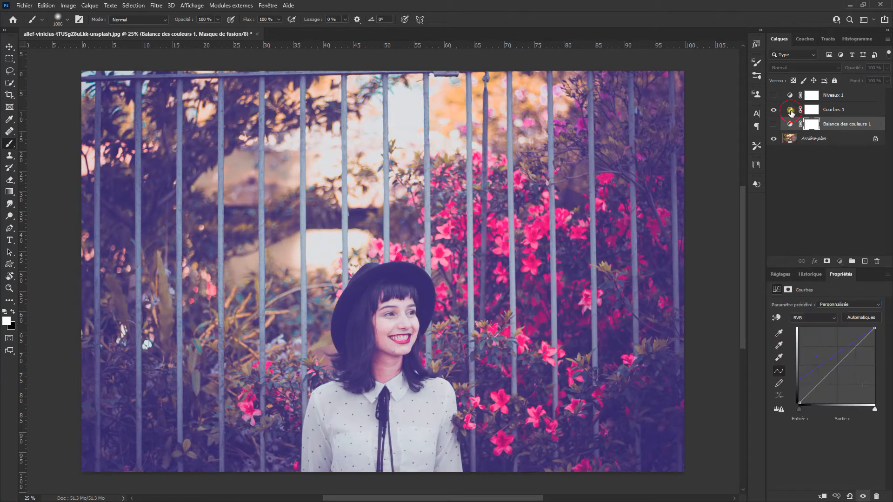
pyautogui.click(813, 317)
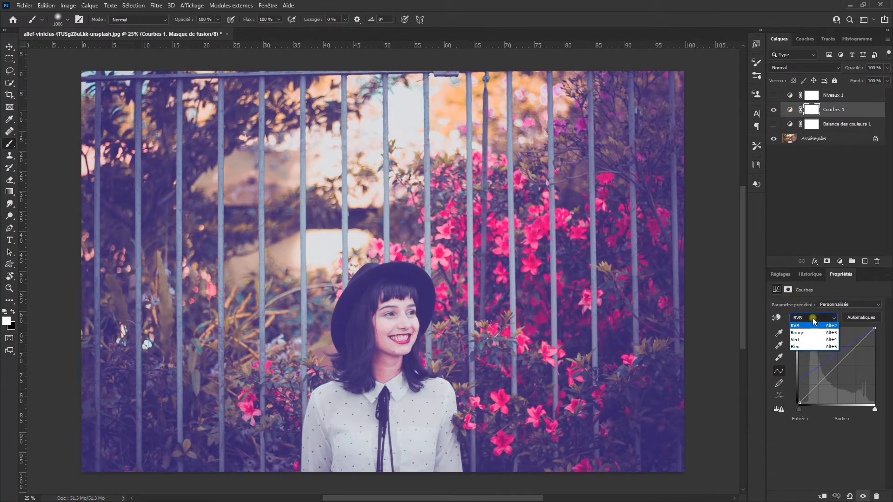
pyautogui.click(813, 346)
pyautogui.moveTo(798, 380); pyautogui.dragTo(830, 409)
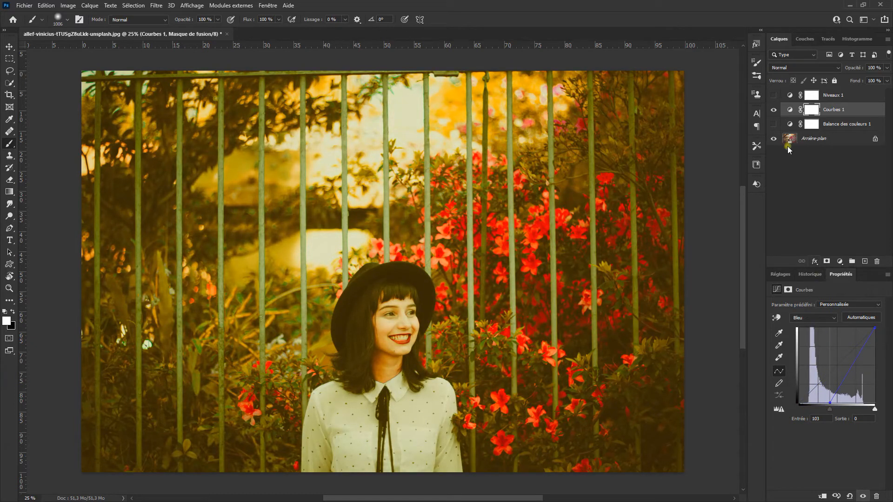
pyautogui.click(773, 110)
# Show Niveaux 1 and set its Bleu channel to a black output level of 0 and a black input level of 111
pyautogui.click(773, 95)
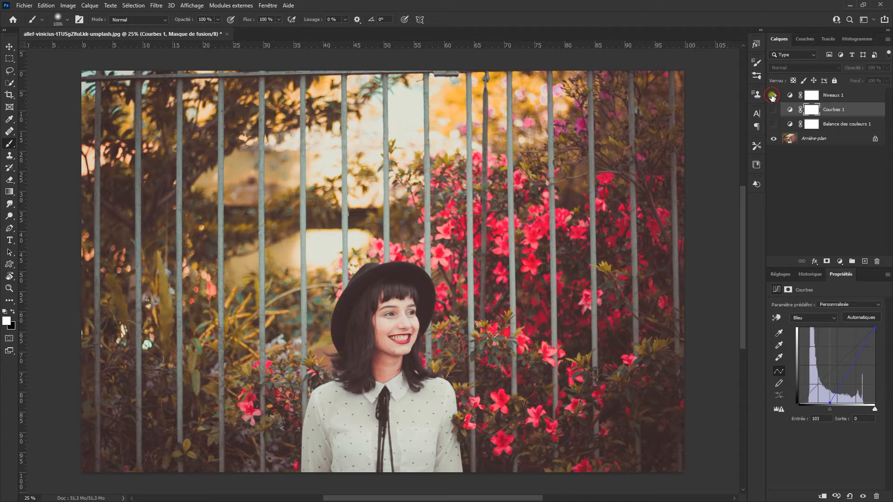
pyautogui.click(789, 95)
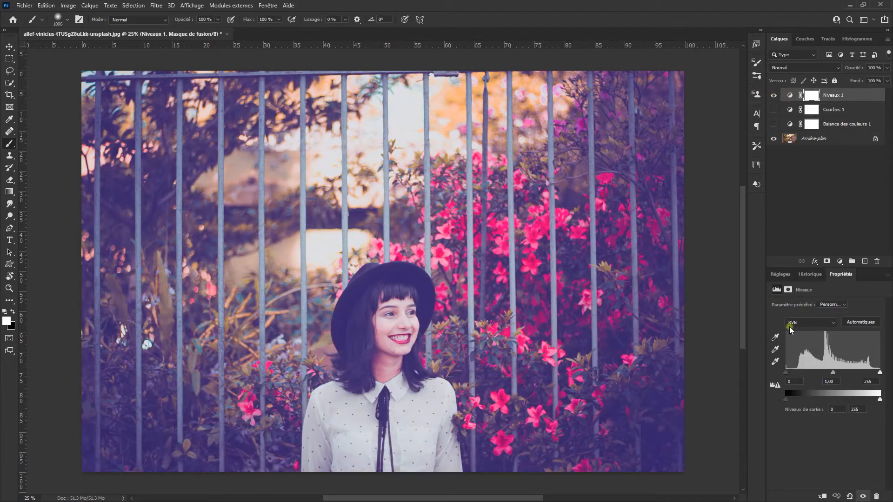
pyautogui.click(803, 322)
pyautogui.click(802, 352)
pyautogui.moveTo(793, 412); pyautogui.dragTo(806, 413)
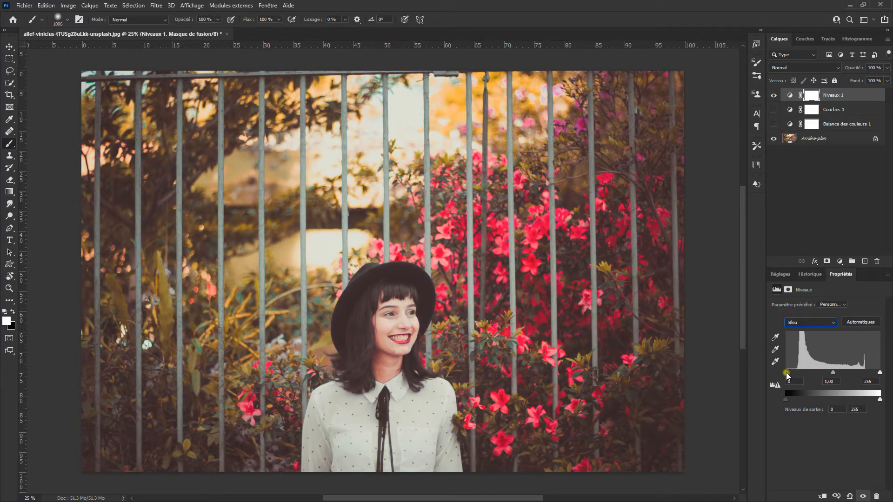
pyautogui.moveTo(788, 372); pyautogui.dragTo(827, 381)
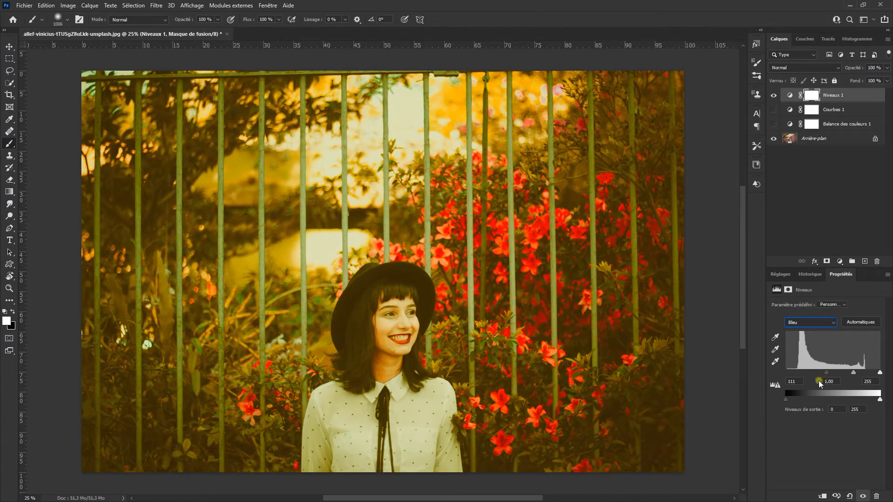
# Hide Niveaux 1, show Courbes 1 and reset its curves to the default
pyautogui.click(786, 125)
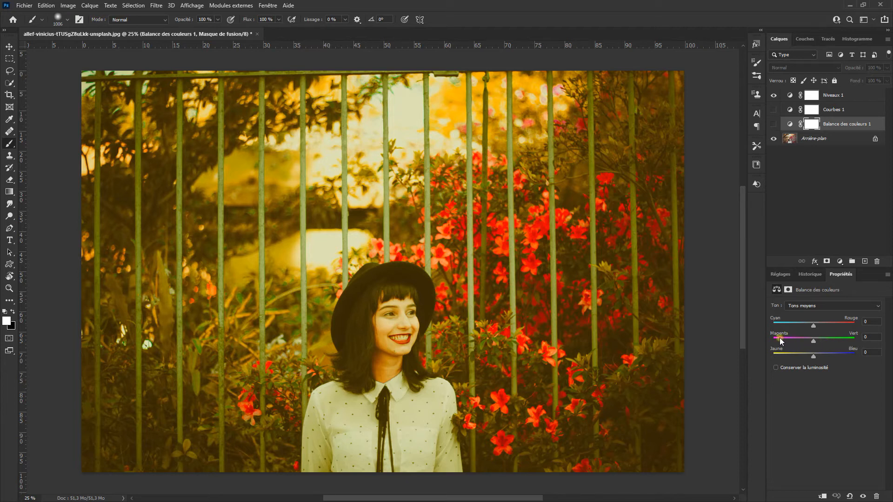
pyautogui.click(773, 110)
pyautogui.click(773, 94)
pyautogui.click(787, 109)
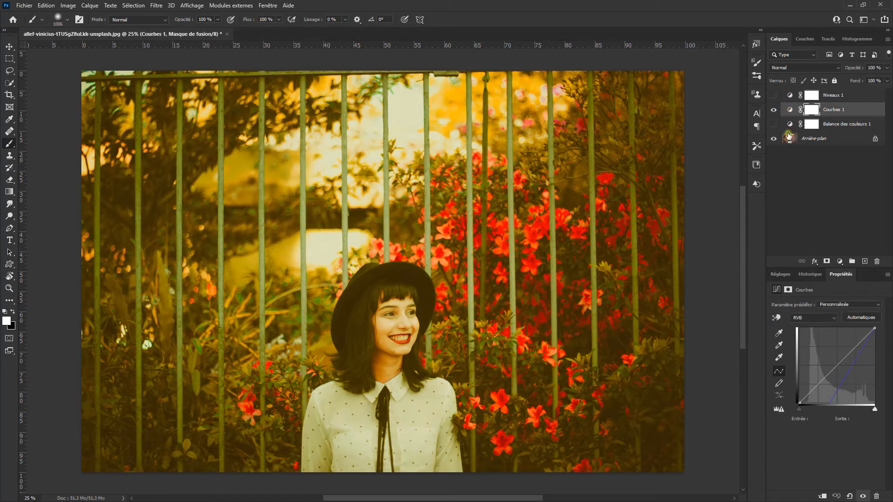
pyautogui.click(849, 495)
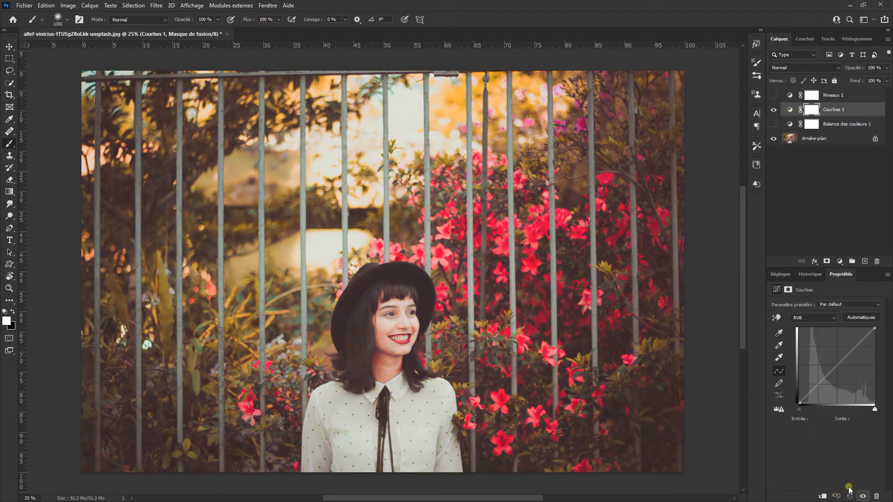
# Try out the black and white points of the Vert channel's curve on Courbes 1
pyautogui.click(814, 318)
pyautogui.click(810, 342)
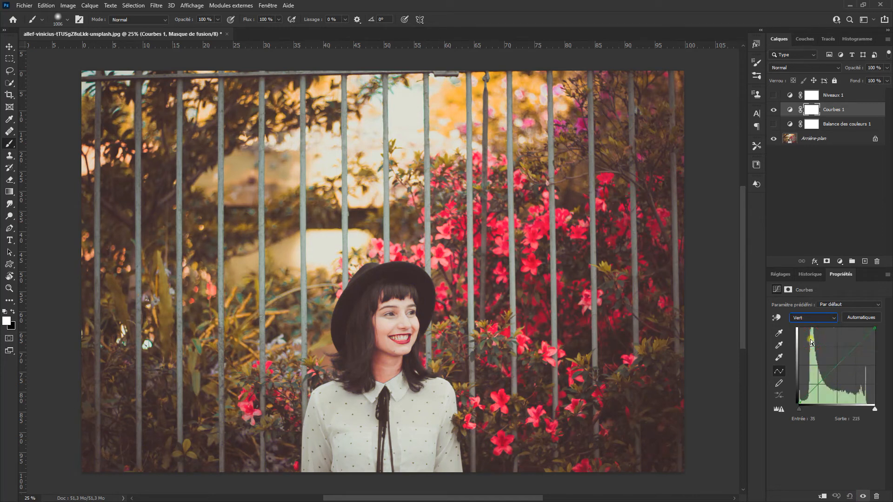
pyautogui.moveTo(797, 404)
pyautogui.mouseDown()
pyautogui.moveTo(792, 375)
pyautogui.moveTo(791, 411)
pyautogui.moveTo(837, 409)
pyautogui.moveTo(793, 409)
pyautogui.mouseUp()
pyautogui.click(868, 326)
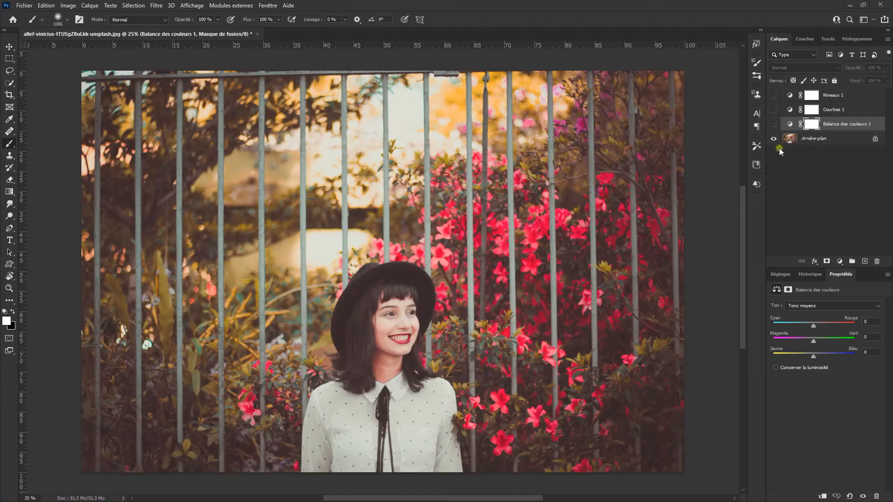
# Reset Balance des couleurs 1, set Cyan–Rouge to +84 for the Tons clairs, and hide the layer
pyautogui.press('space')
pyautogui.click(773, 124)
pyautogui.click(790, 124)
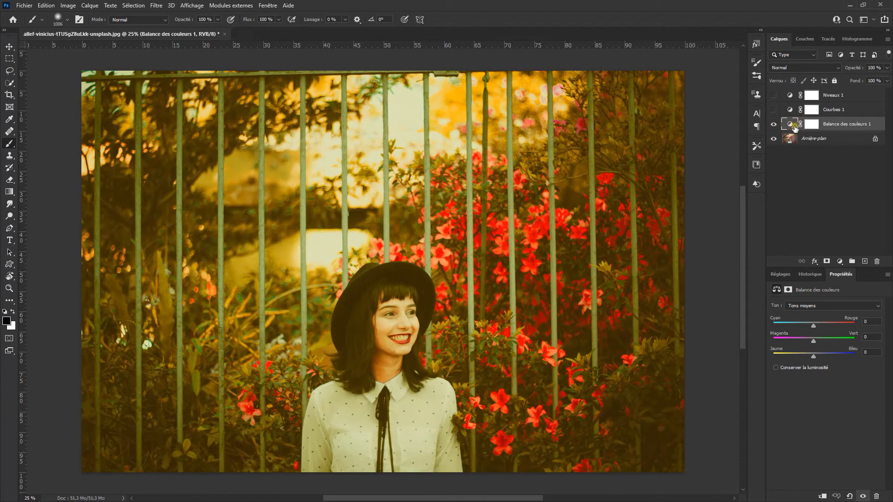
pyautogui.click(850, 496)
pyautogui.click(809, 305)
pyautogui.click(810, 325)
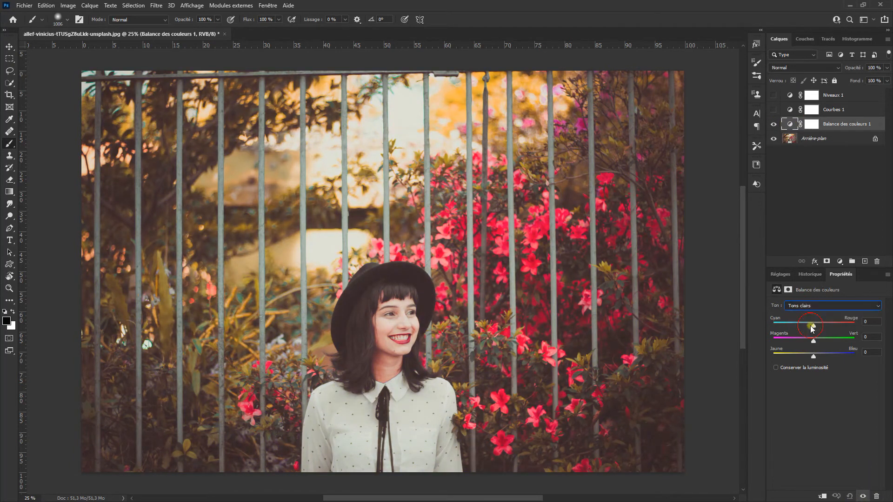
pyautogui.moveTo(815, 327); pyautogui.dragTo(848, 326)
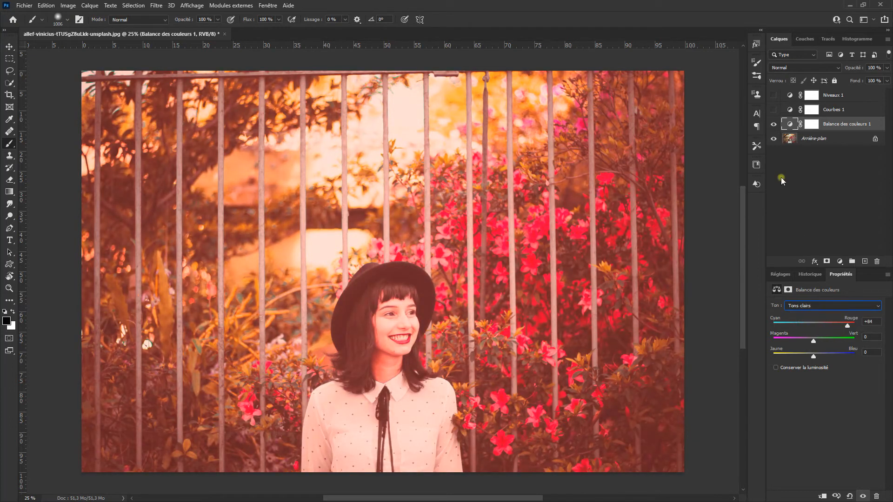
pyautogui.click(774, 125)
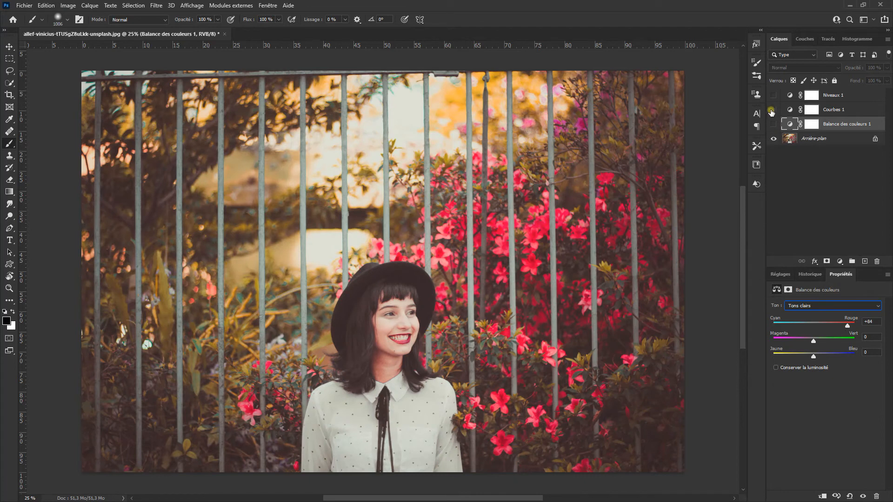
# Show Courbes 1 and move the Rouge curve's white point to input 182, output 255
pyautogui.click(773, 110)
pyautogui.click(789, 109)
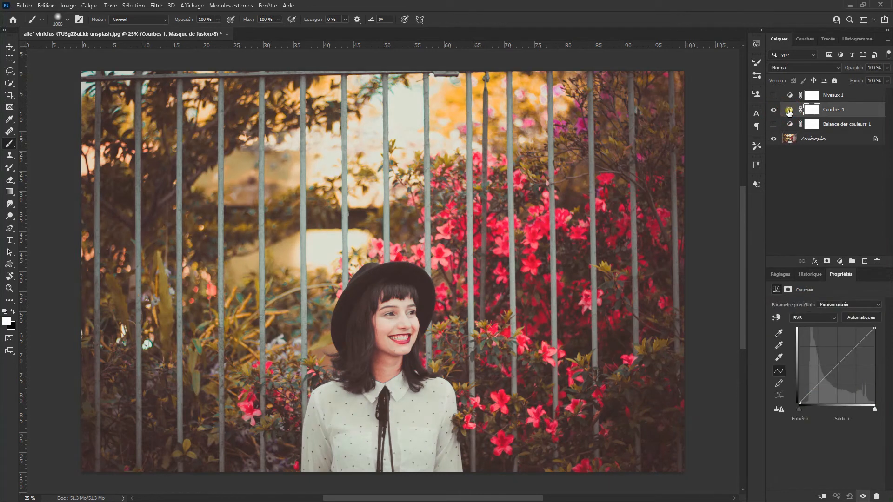
pyautogui.click(812, 317)
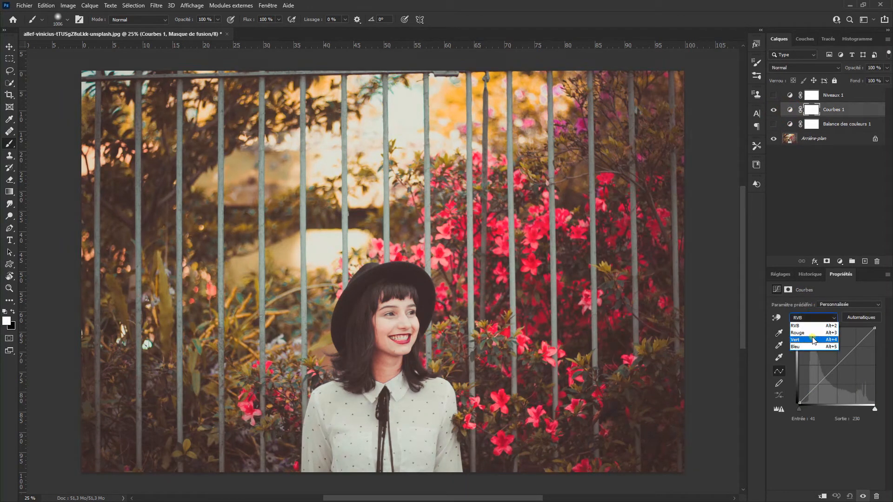
pyautogui.click(802, 335)
pyautogui.moveTo(874, 328); pyautogui.dragTo(853, 328)
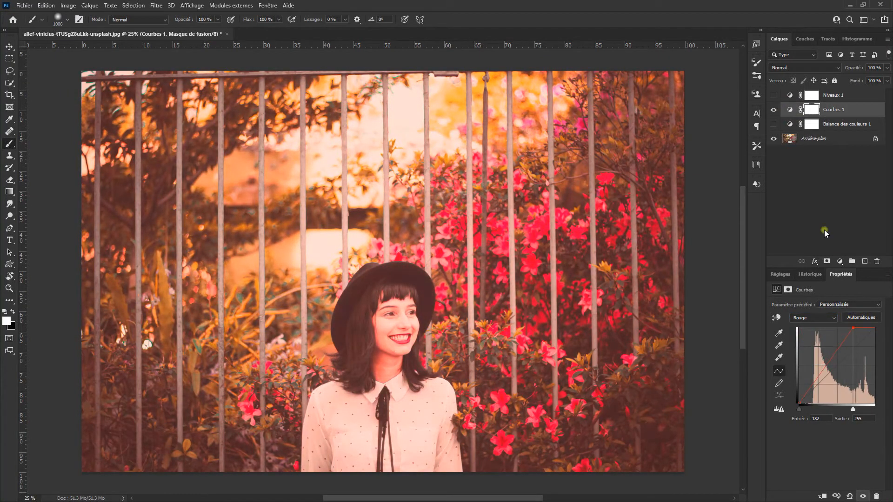
# Compare the red shift of Courbes 1 with that of Balance des couleurs 1 by alternating their visibility, leaving both hidden
pyautogui.click(773, 110)
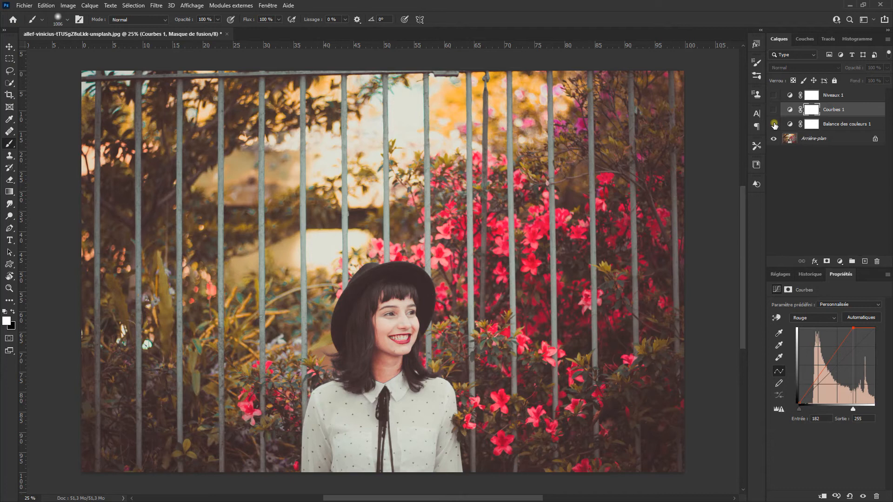
pyautogui.click(773, 124)
pyautogui.click(774, 124)
pyautogui.click(773, 110)
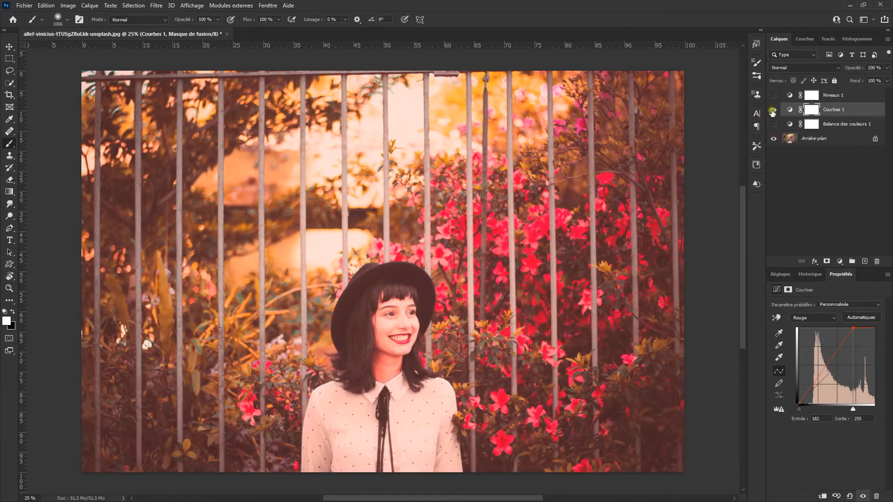
pyautogui.click(772, 110)
pyautogui.click(773, 125)
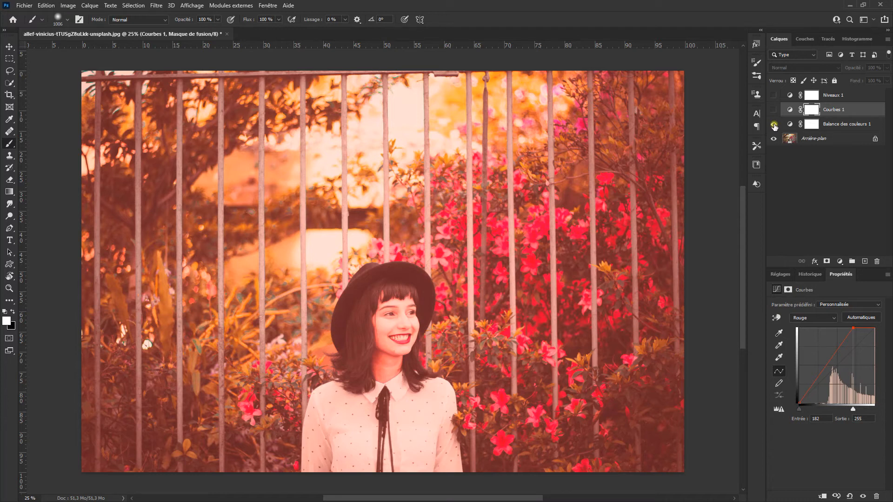
pyautogui.click(774, 124)
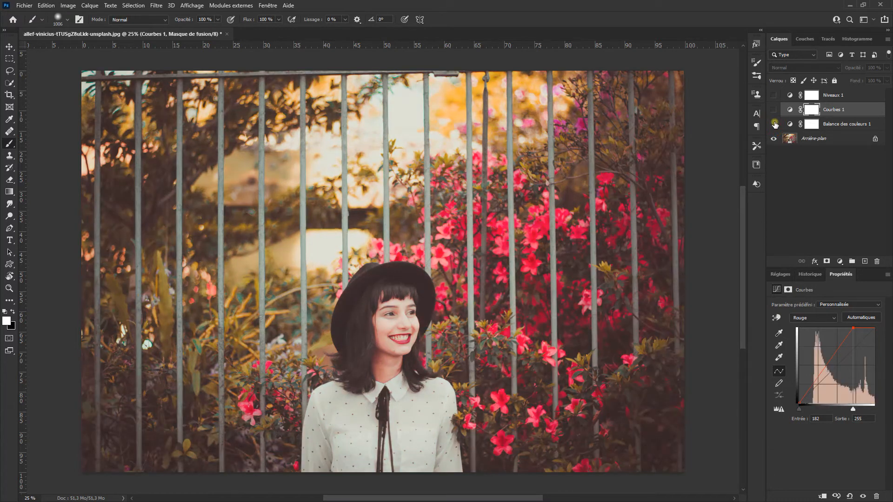
# Show Balance des couleurs 1, set its Cyan–Rouge to -100 for the Tons clairs, and hide the layer
pyautogui.click(791, 123)
pyautogui.click(774, 124)
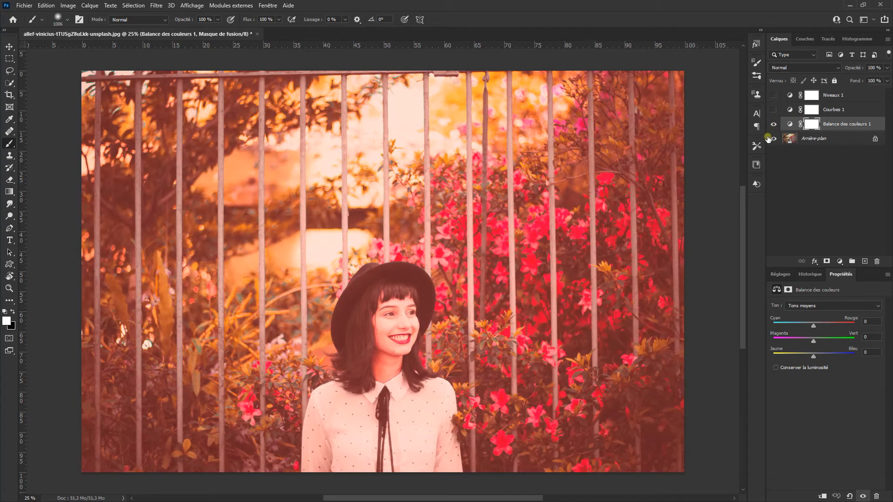
pyautogui.click(813, 305)
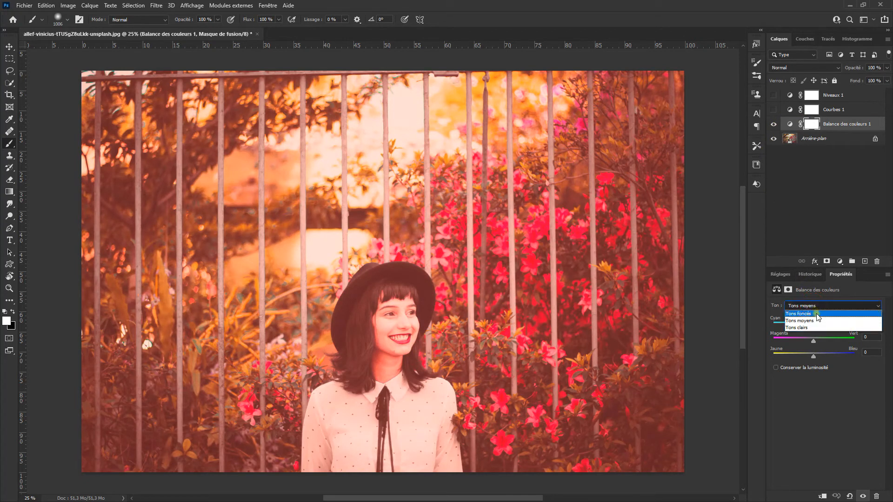
pyautogui.click(797, 328)
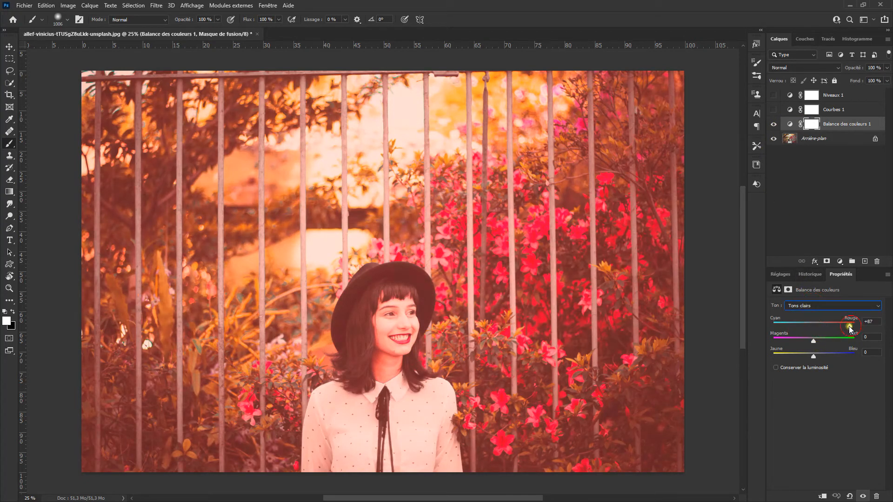
pyautogui.moveTo(843, 329); pyautogui.dragTo(761, 331)
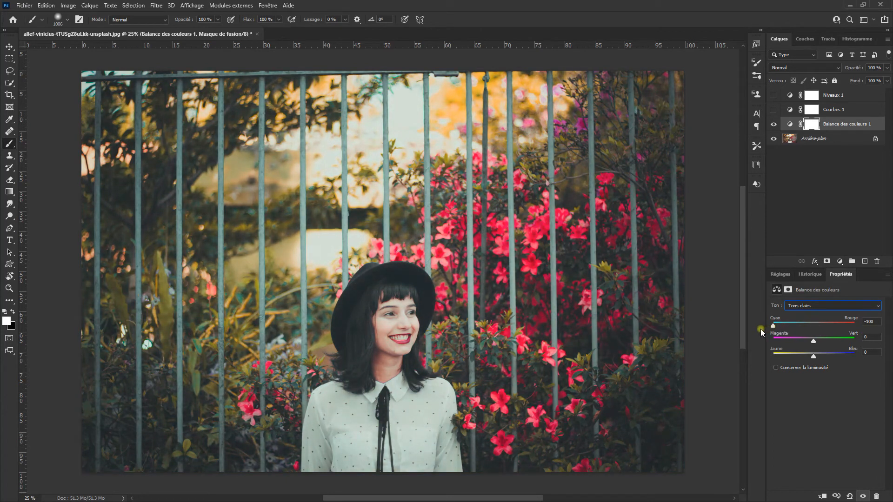
pyautogui.click(774, 121)
# Show Courbes 1, return the Rouge curve's white point to input 255, output 255, and hide the layer
pyautogui.click(773, 110)
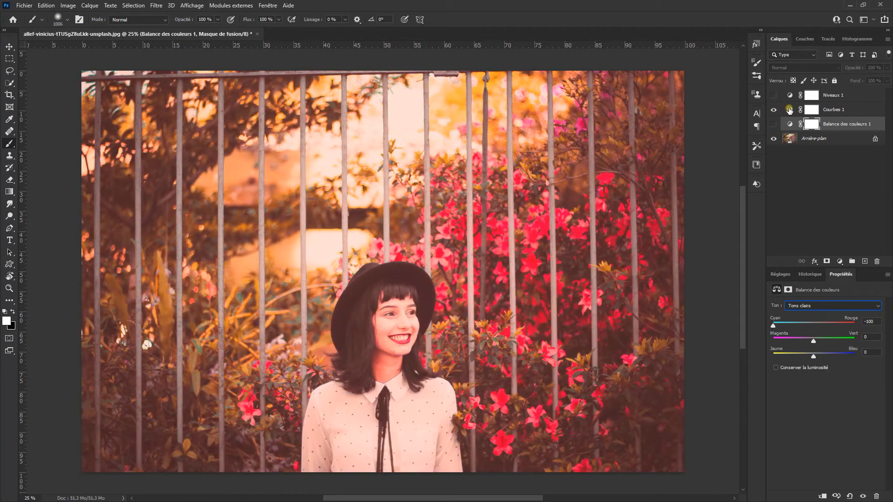
pyautogui.click(789, 110)
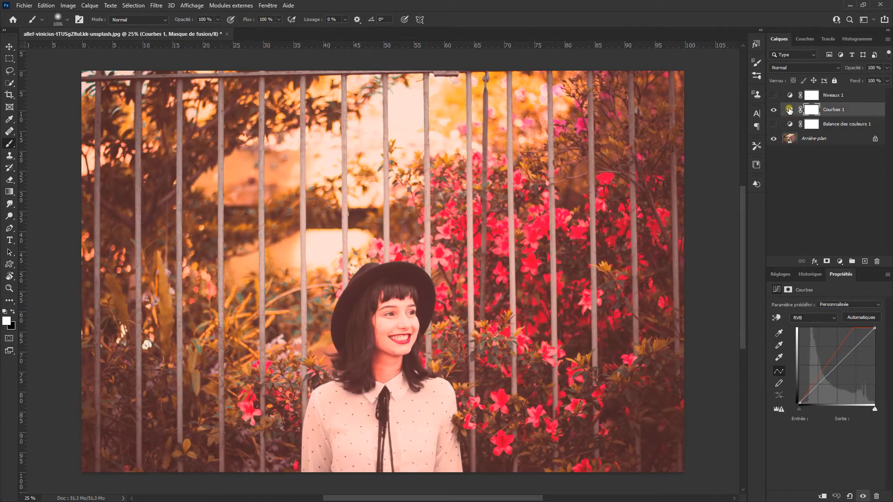
pyautogui.click(830, 321)
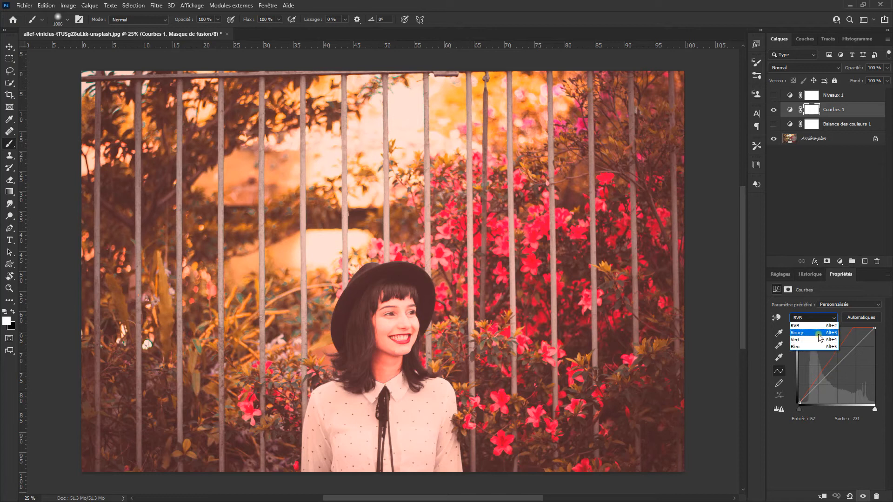
pyautogui.click(819, 333)
pyautogui.moveTo(856, 329); pyautogui.dragTo(887, 315)
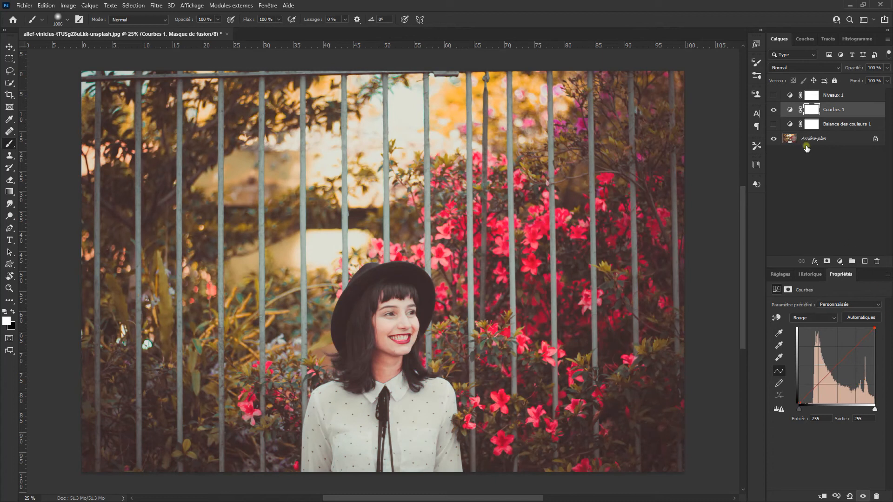
pyautogui.click(774, 110)
# Show and reset Niveaux 1, try out the Rouge channel's white input level, and hide the layer
pyautogui.click(774, 95)
pyautogui.click(789, 95)
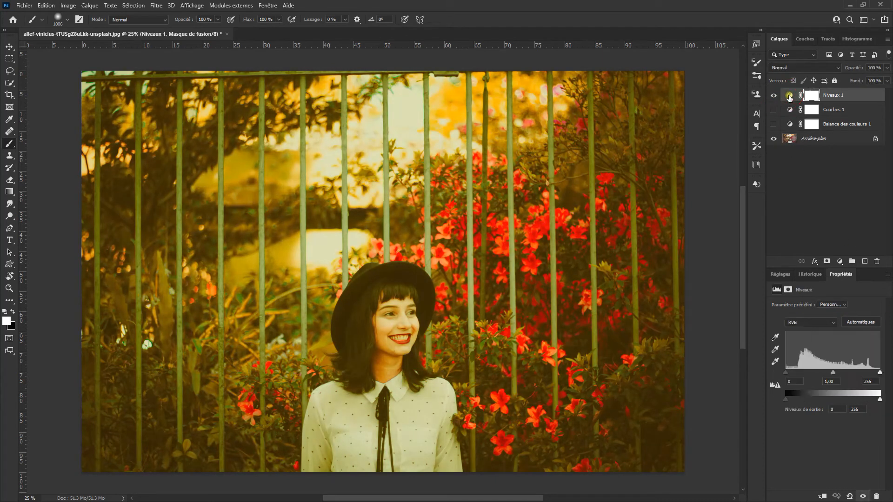
pyautogui.click(849, 496)
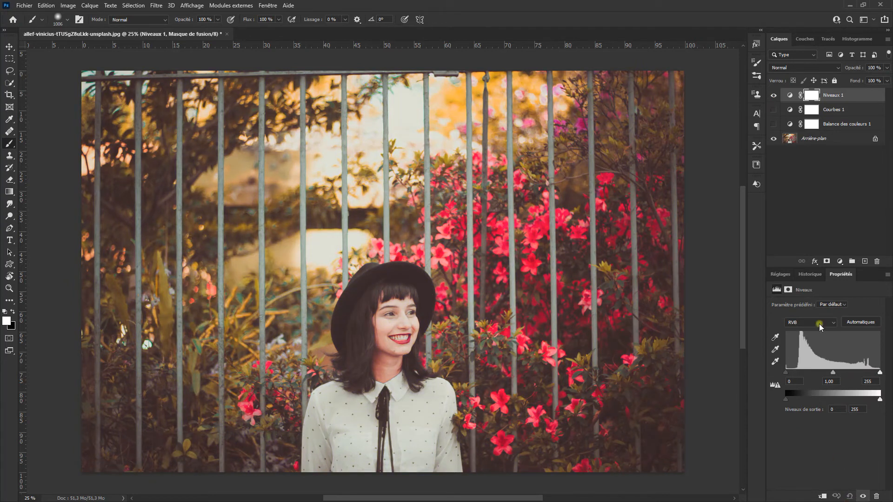
pyautogui.click(819, 323)
pyautogui.click(815, 337)
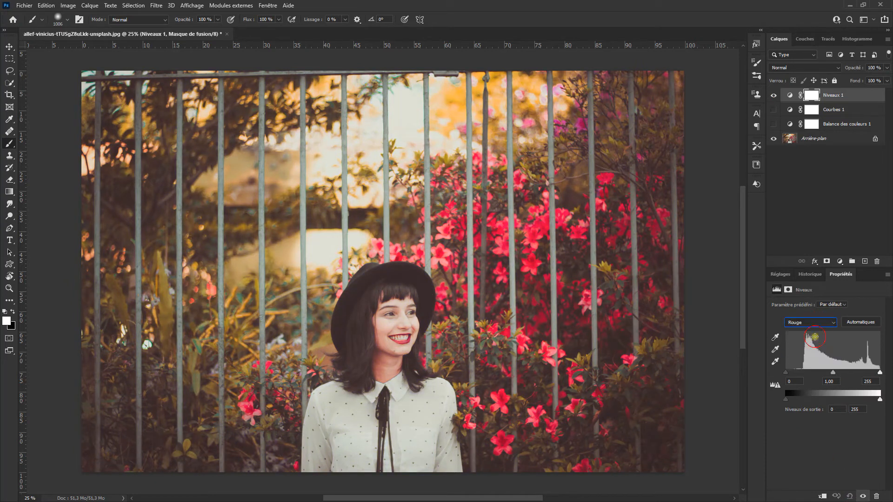
pyautogui.moveTo(880, 373); pyautogui.dragTo(866, 398)
pyautogui.click(774, 95)
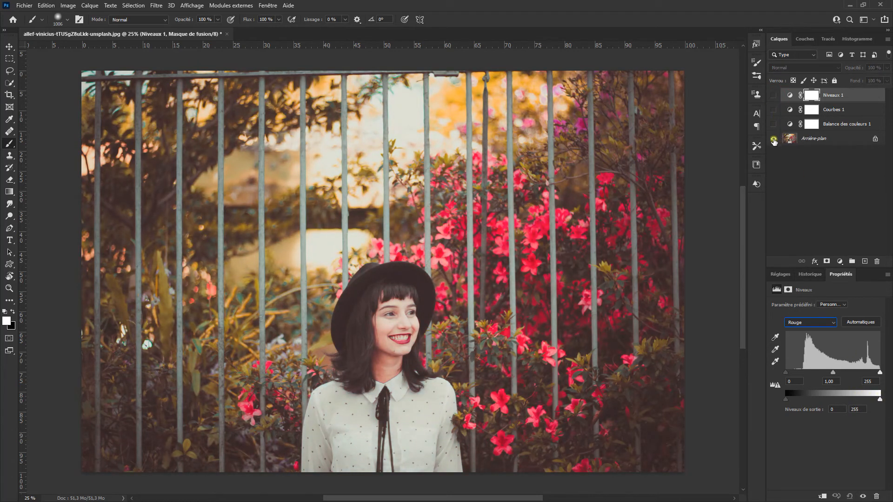
# Show and reset Balance des couleurs 1, set Magenta–Vert to -72 for the Tons moyens, and hide the layer
pyautogui.click(789, 123)
pyautogui.click(773, 124)
pyautogui.click(850, 496)
pyautogui.click(827, 302)
pyautogui.click(803, 310)
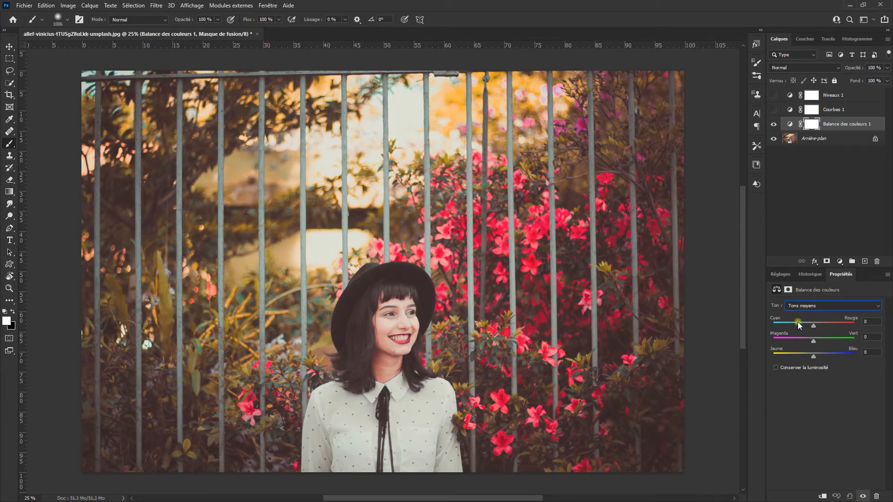
pyautogui.moveTo(813, 341); pyautogui.dragTo(786, 342)
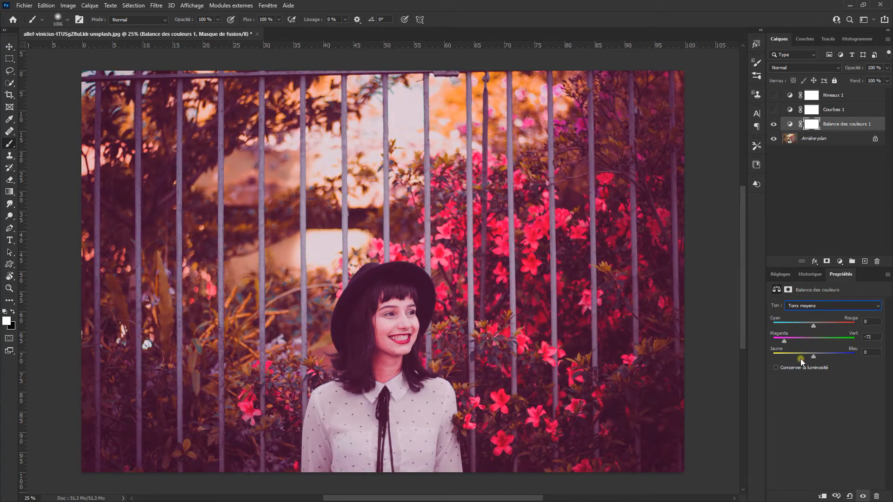
pyautogui.click(774, 124)
# Show Courbes 1 and try out a midtone point at the centre of its Vert curve
pyautogui.click(773, 111)
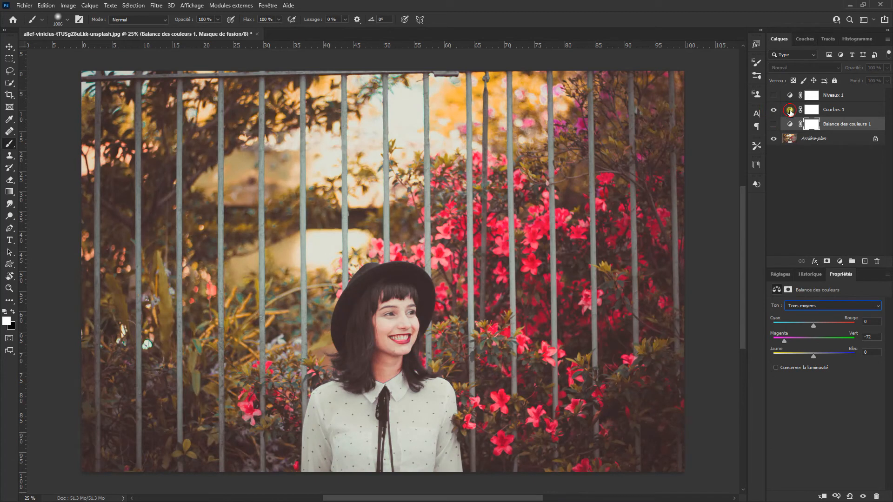
pyautogui.click(789, 110)
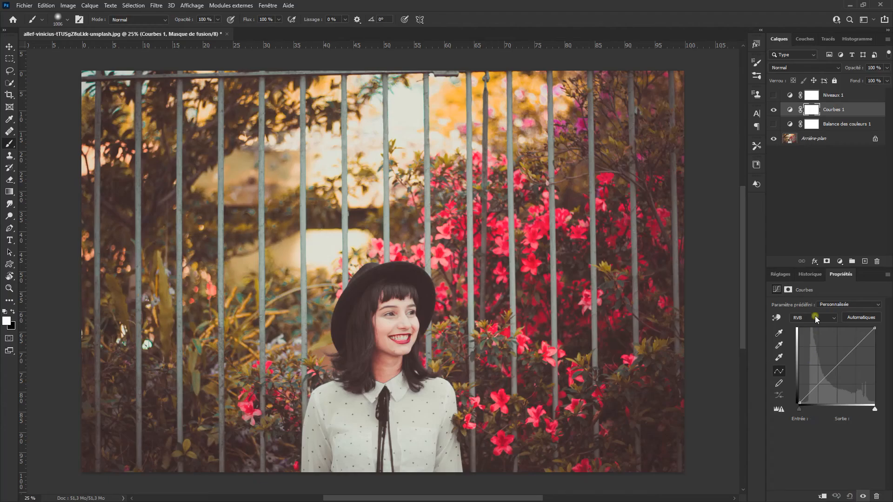
pyautogui.click(815, 316)
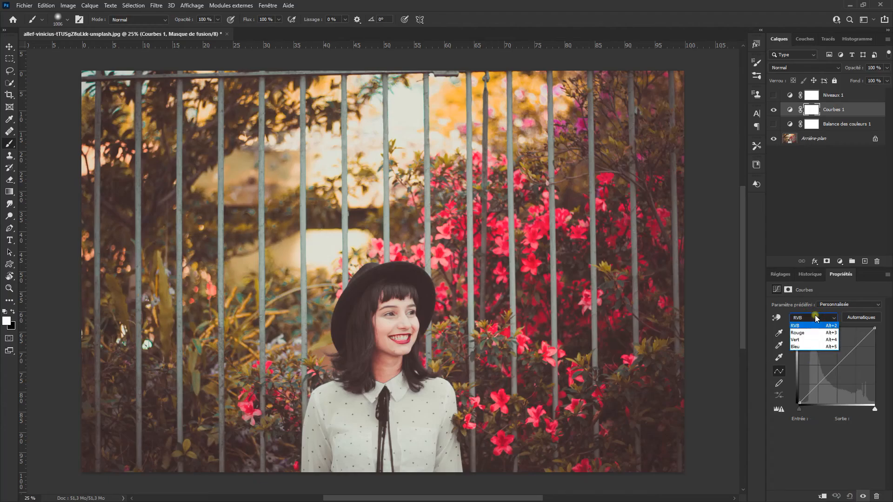
pyautogui.click(811, 340)
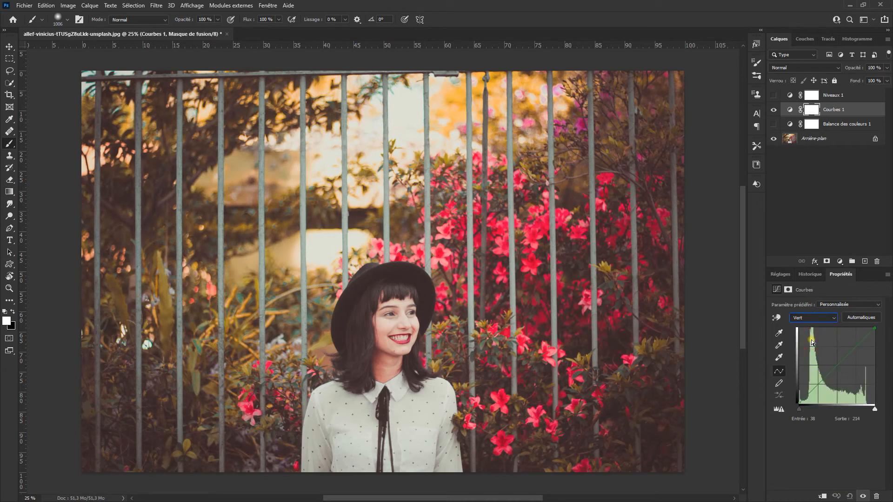
pyautogui.click(837, 365)
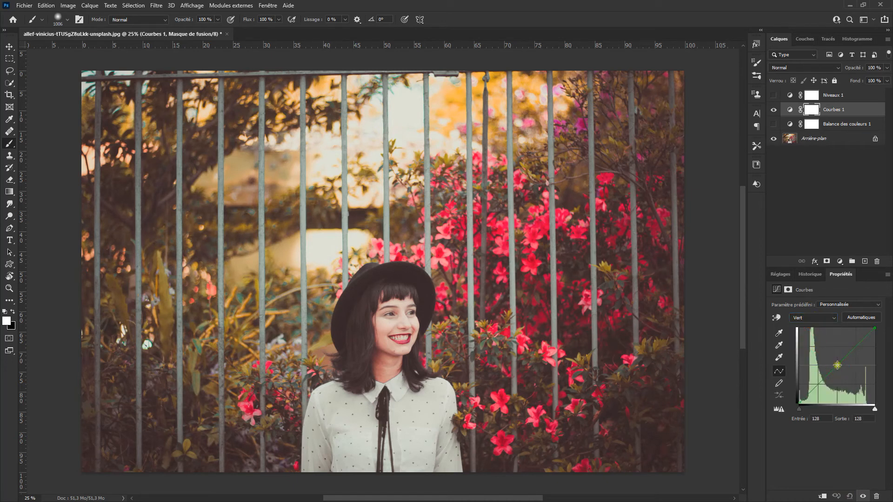
pyautogui.moveTo(837, 365)
pyautogui.mouseDown()
pyautogui.moveTo(849, 375)
pyautogui.moveTo(829, 360)
pyautogui.mouseUp()
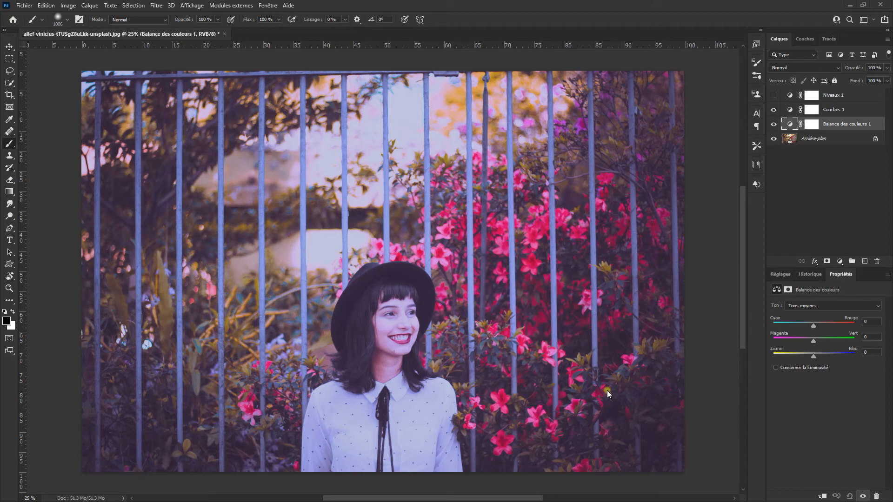
# Set Jaune–Bleu to +100 for the Tons clairs of Balance des couleurs 1, with Conserver la luminosité enabled
pyautogui.press('space')
pyautogui.click(831, 307)
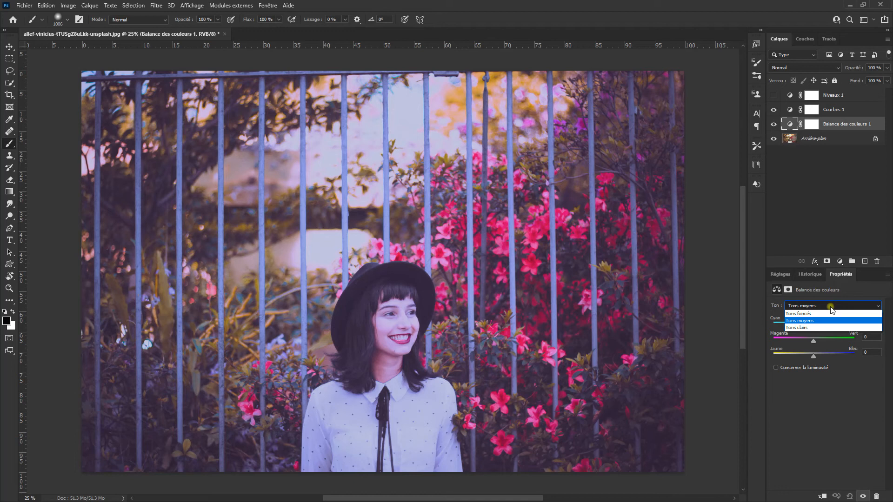
pyautogui.click(852, 289)
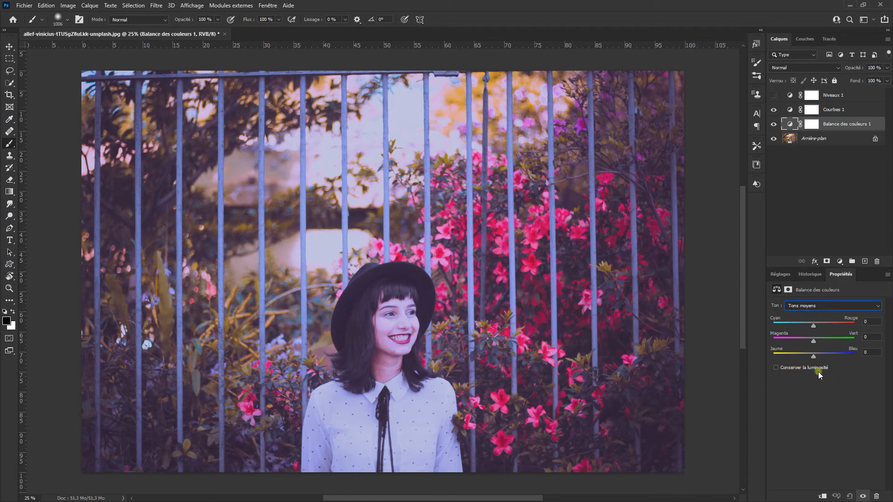
pyautogui.click(821, 305)
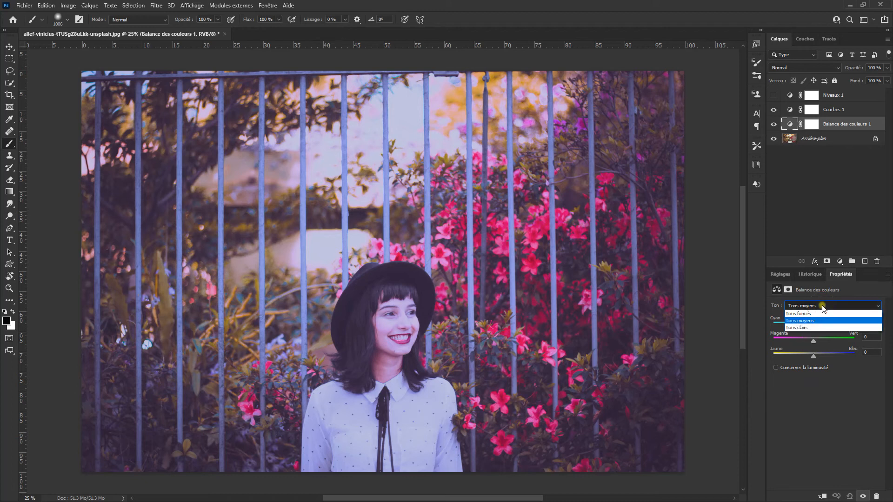
pyautogui.click(822, 327)
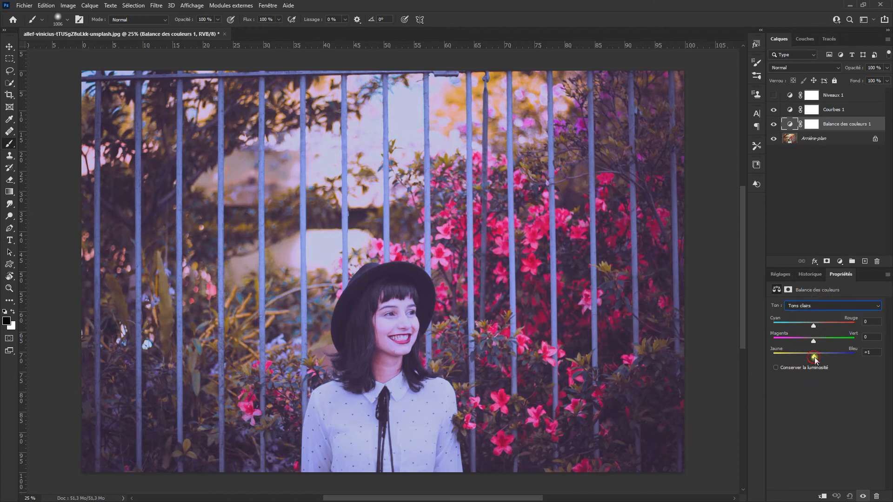
pyautogui.moveTo(855, 358); pyautogui.dragTo(858, 357)
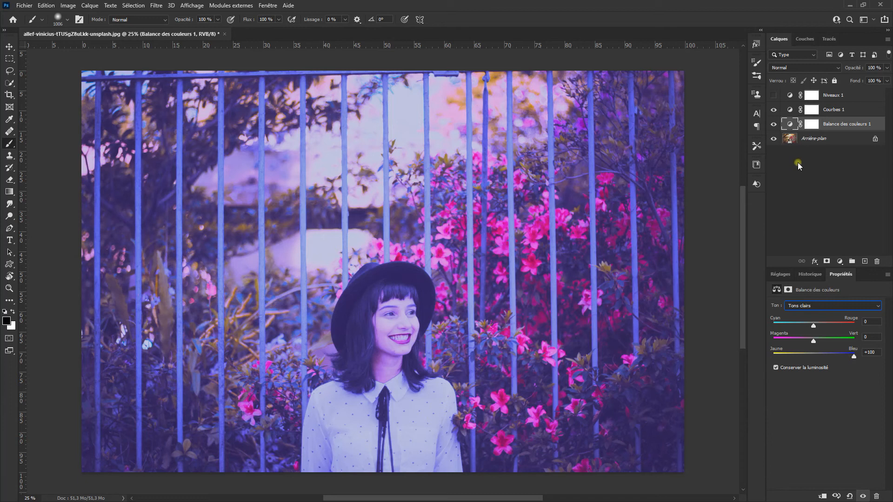
# Hide Balance des couleurs 1, reset Courbes 1, and move its Bleu curve's white point to input 95, output 255
pyautogui.click(773, 124)
pyautogui.click(790, 110)
pyautogui.click(850, 496)
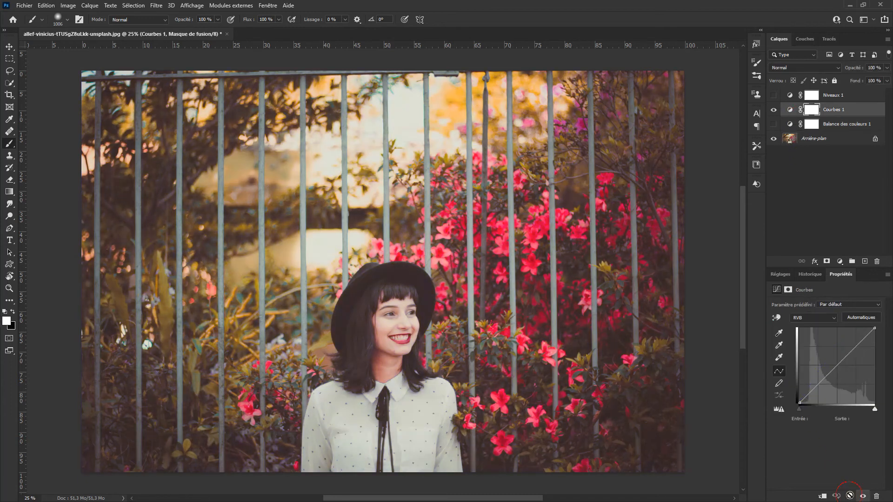
pyautogui.click(809, 318)
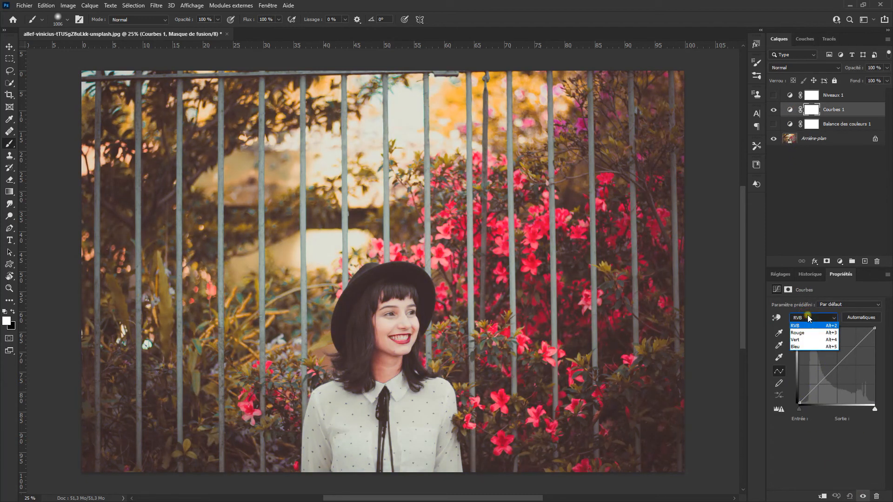
pyautogui.click(806, 346)
pyautogui.moveTo(875, 327); pyautogui.dragTo(828, 324)
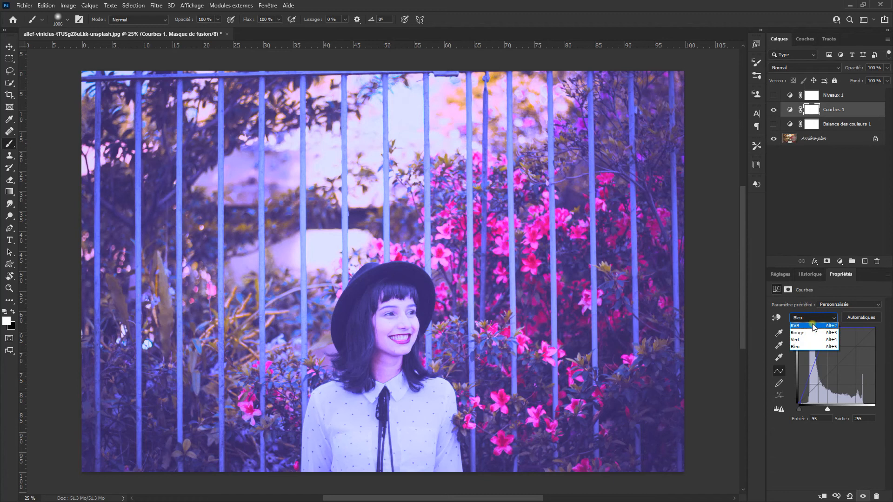
# Lower the white point of the RVB curve on Courbes 1 to output 211, keeping input 255
pyautogui.click(812, 325)
pyautogui.click(875, 328)
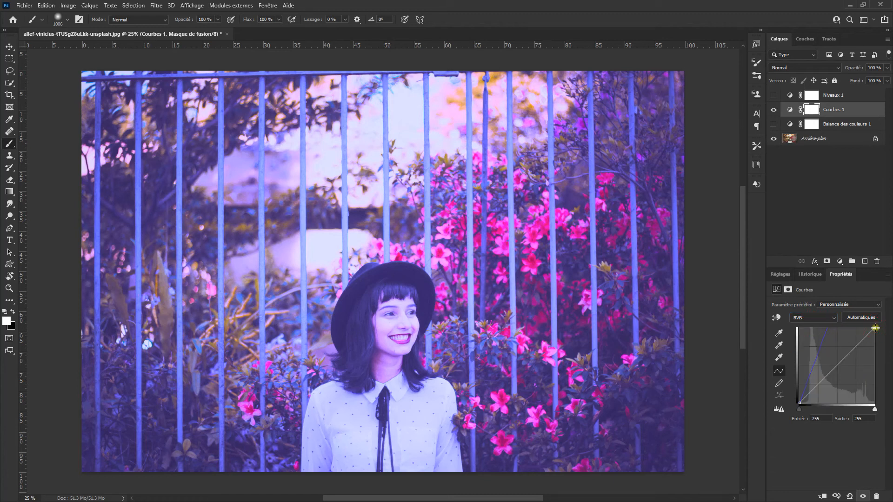
pyautogui.moveTo(876, 328); pyautogui.dragTo(878, 342)
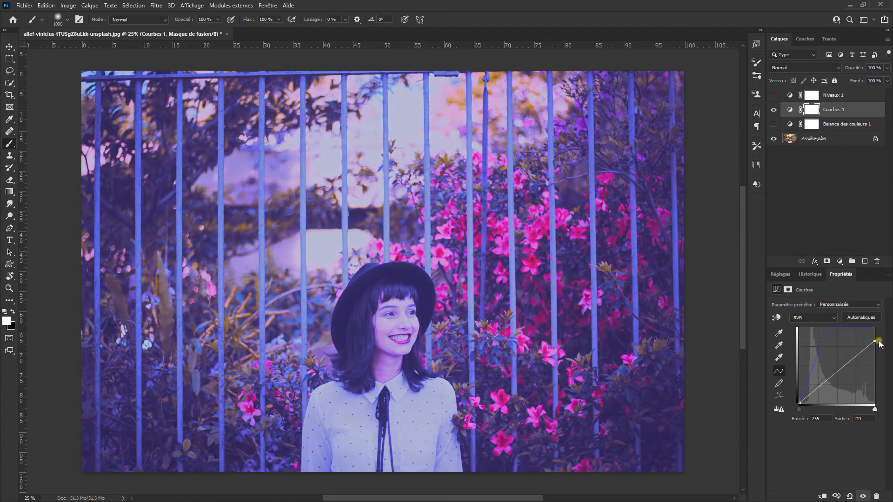
# Compare Balance des couleurs 1 alone with its combination with Courbes 1 by toggling layer visibility, and review the channels and settings of both
pyautogui.click(775, 111)
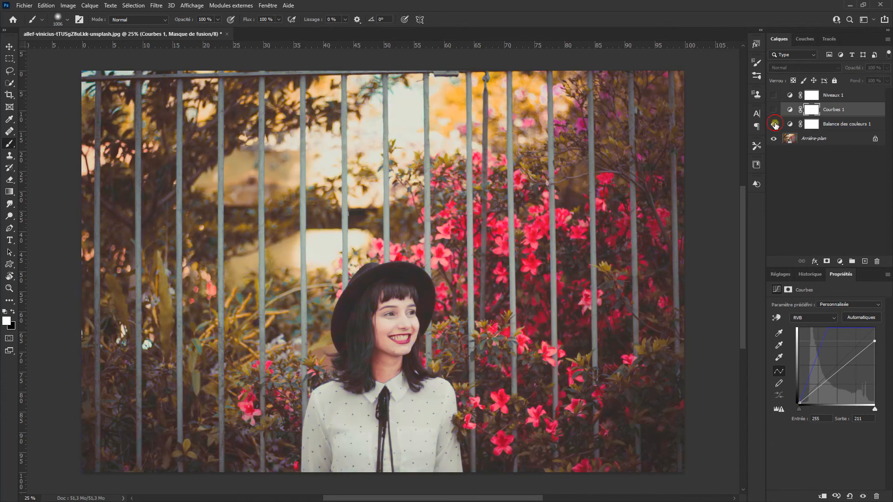
pyautogui.click(774, 124)
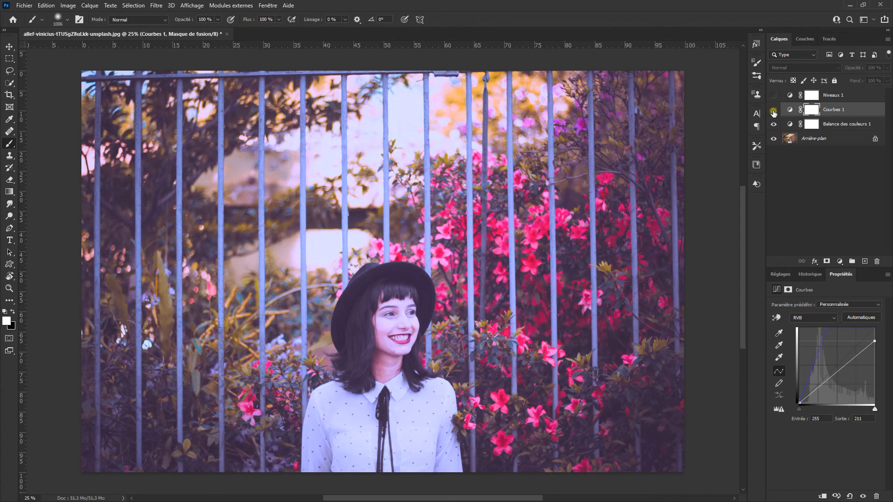
pyautogui.click(773, 111)
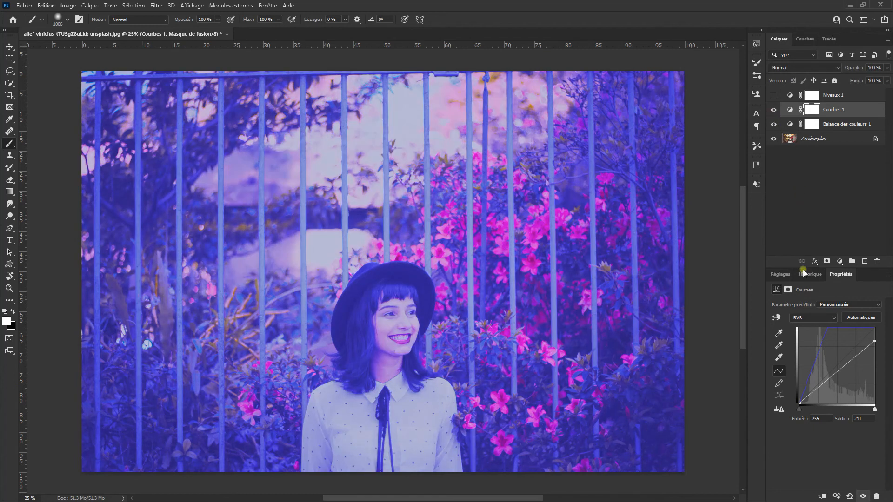
pyautogui.click(810, 319)
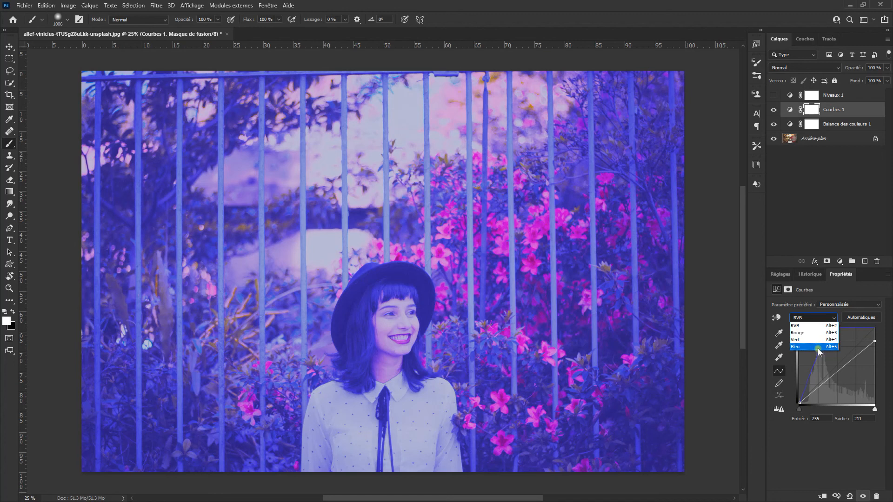
pyautogui.click(818, 321)
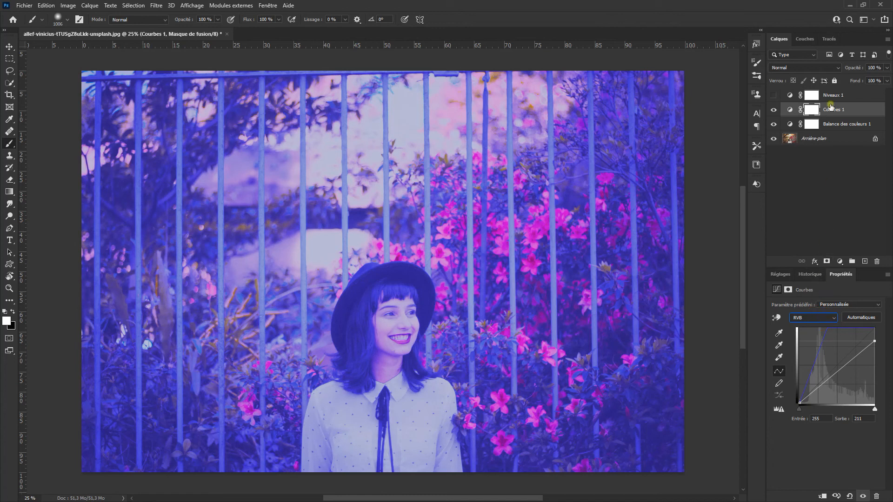
pyautogui.click(791, 124)
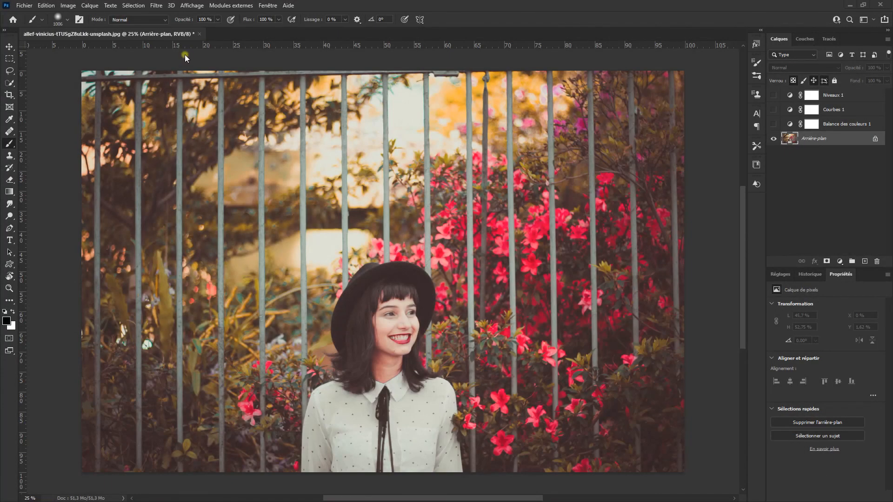
# Try out the Teinte adjustment on Arrière-plan in the Camera Raw filter and discard the changes
pyautogui.click(157, 6)
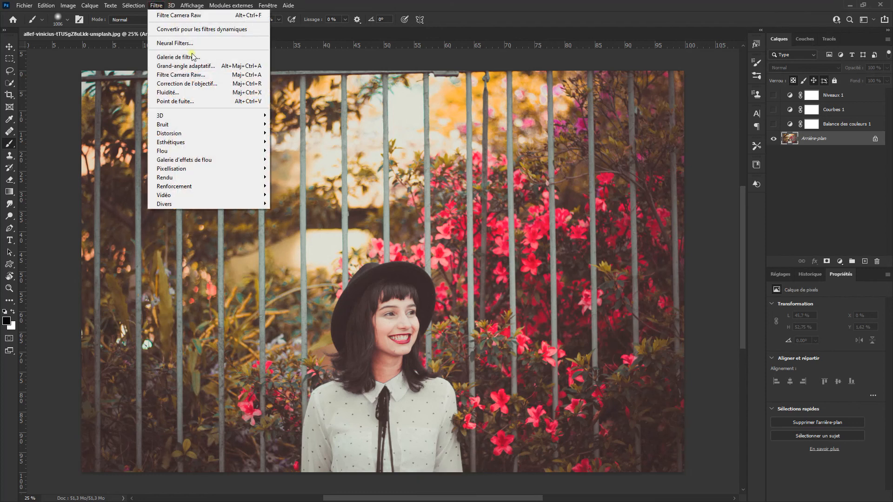
pyautogui.click(212, 76)
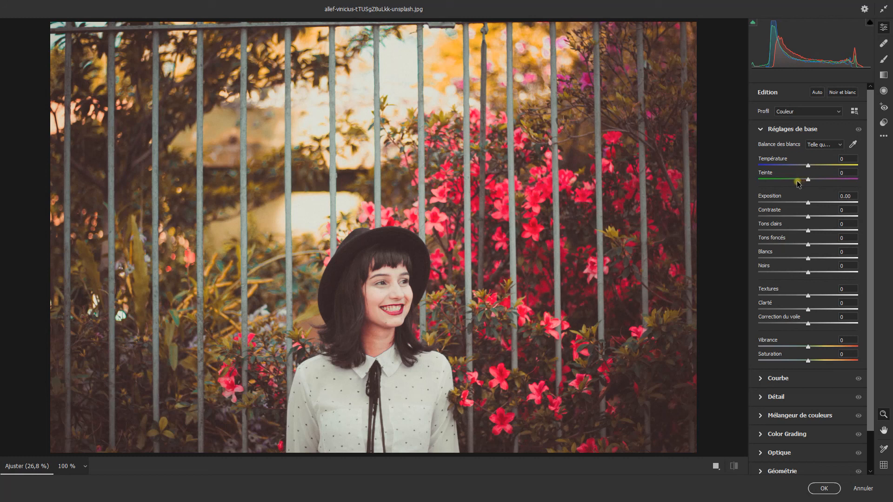
pyautogui.moveTo(808, 182); pyautogui.dragTo(809, 182)
pyautogui.click(869, 490)
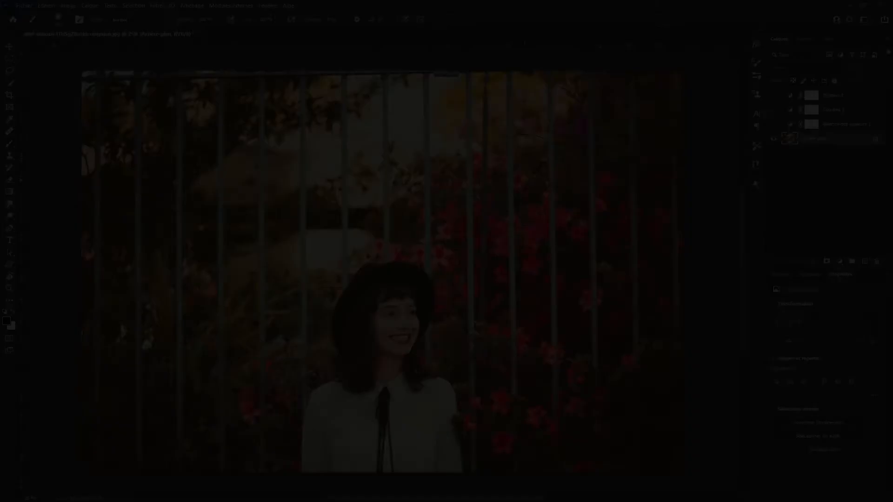